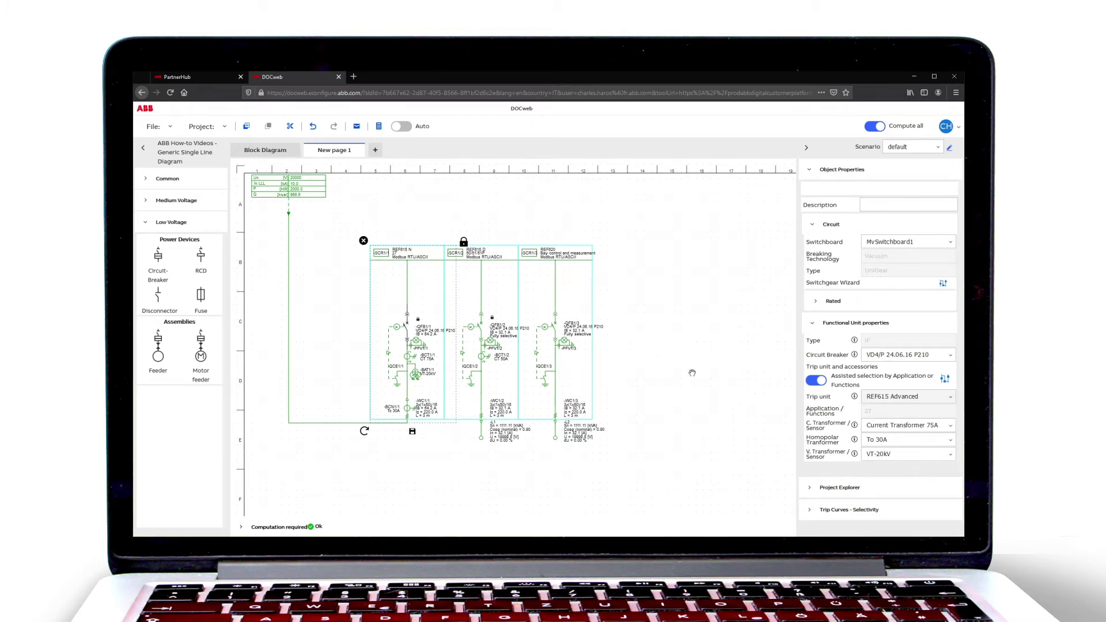
Step: Turn off assisted selection, choose UniSec, and place an Incoming Withdrawable CB near B6
{"action": "left_click", "coordinate": [821, 386]}
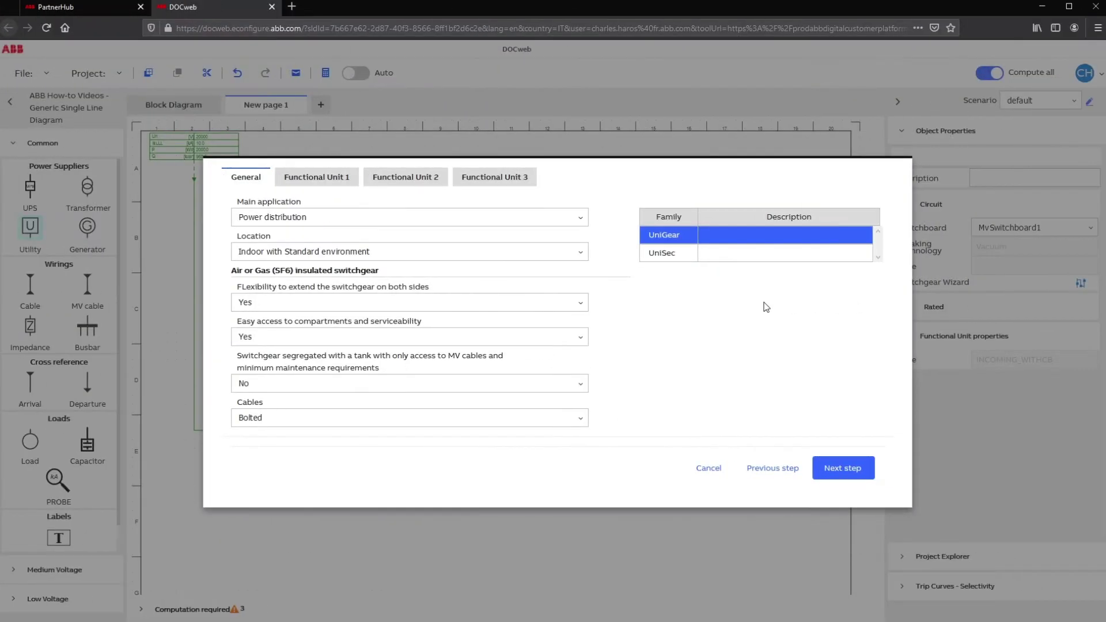
{"action": "left_click", "coordinate": [735, 259]}
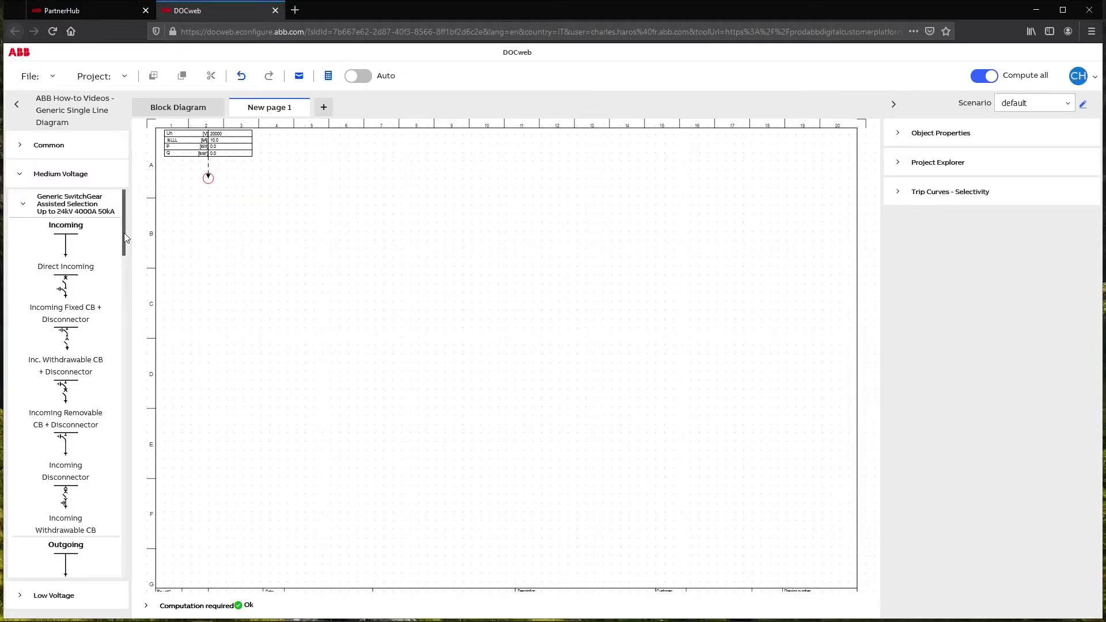
{"action": "scroll", "coordinate": [123, 233], "scroll_direction": "down", "scroll_amount": 2}
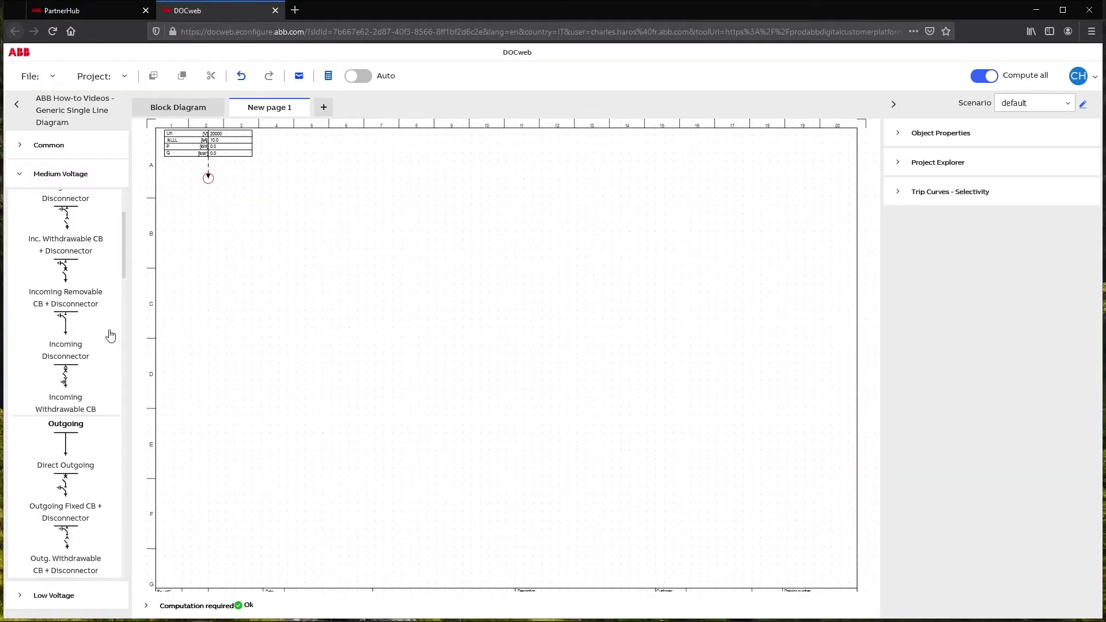
{"action": "left_click_drag", "start_coordinate": [68, 380], "coordinate": [352, 241]}
{"action": "left_click", "coordinate": [353, 236]}
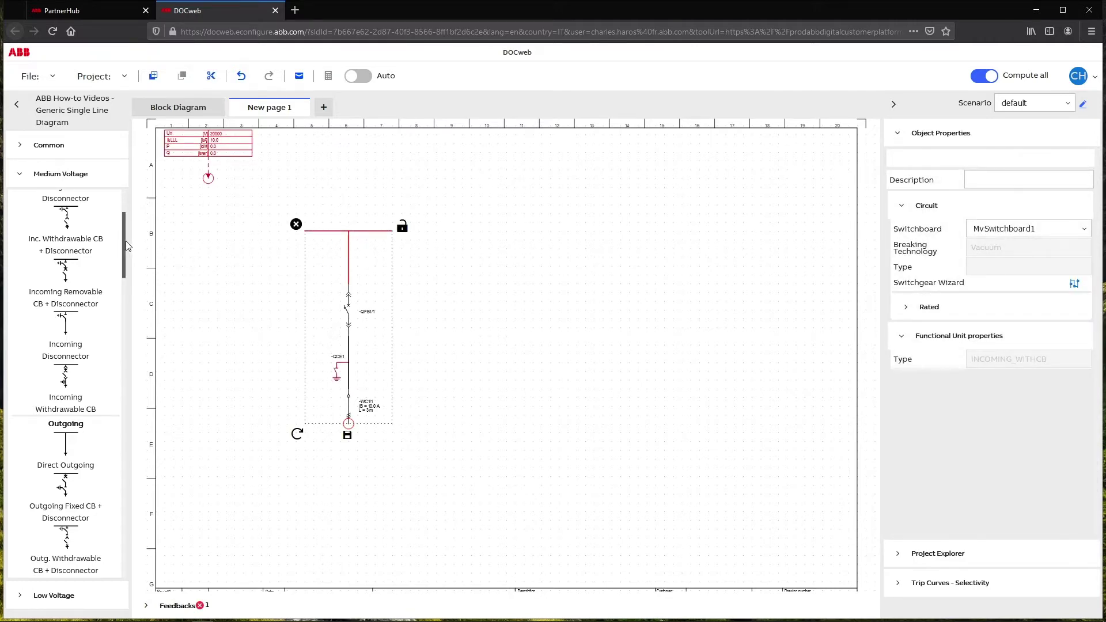
Step: Go to the Digital Talks video library in Partner Hub
{"action": "scroll", "coordinate": [86, 452], "scroll_direction": "down", "scroll_amount": 5}
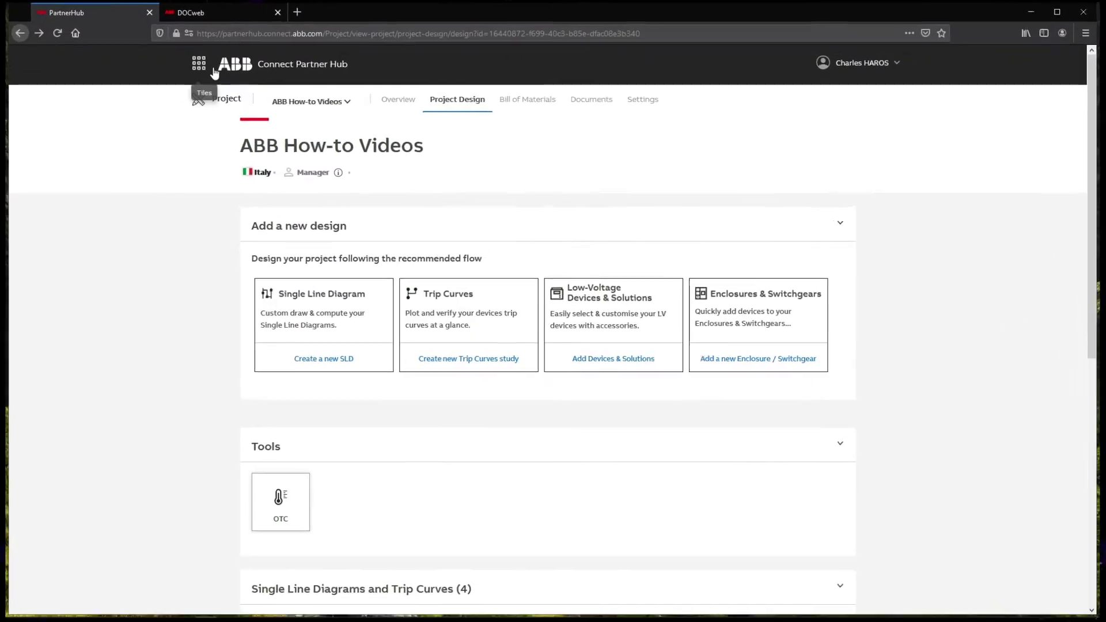
{"action": "left_click", "coordinate": [204, 64]}
{"action": "left_click", "coordinate": [233, 115]}
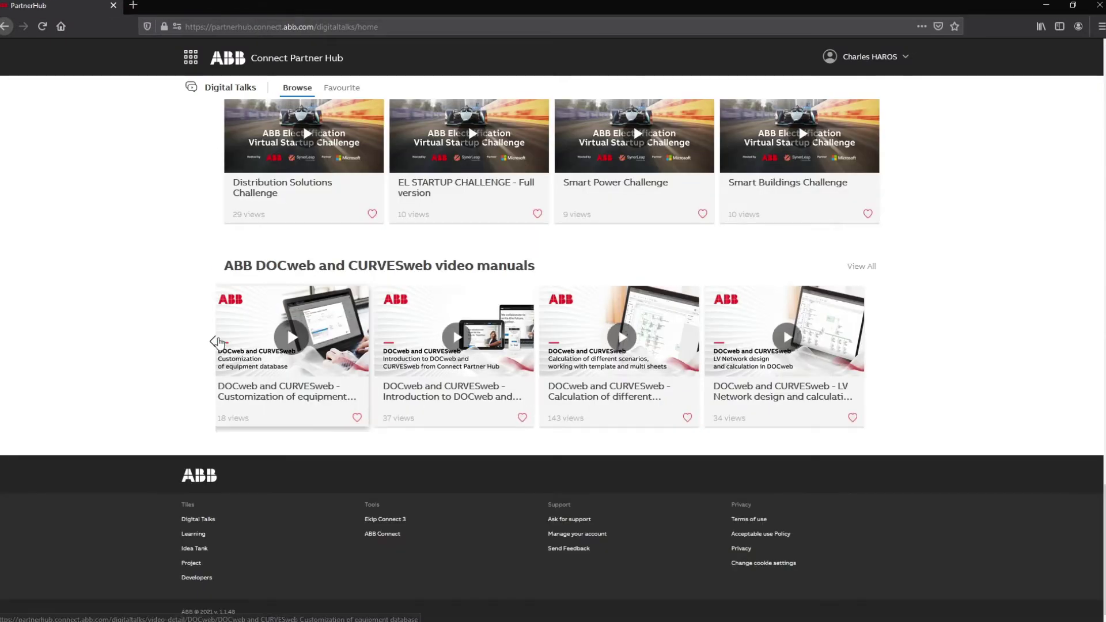
Step: Browse the DOCweb video manuals and play the MV Network design and calculation video
{"action": "left_click", "coordinate": [212, 342]}
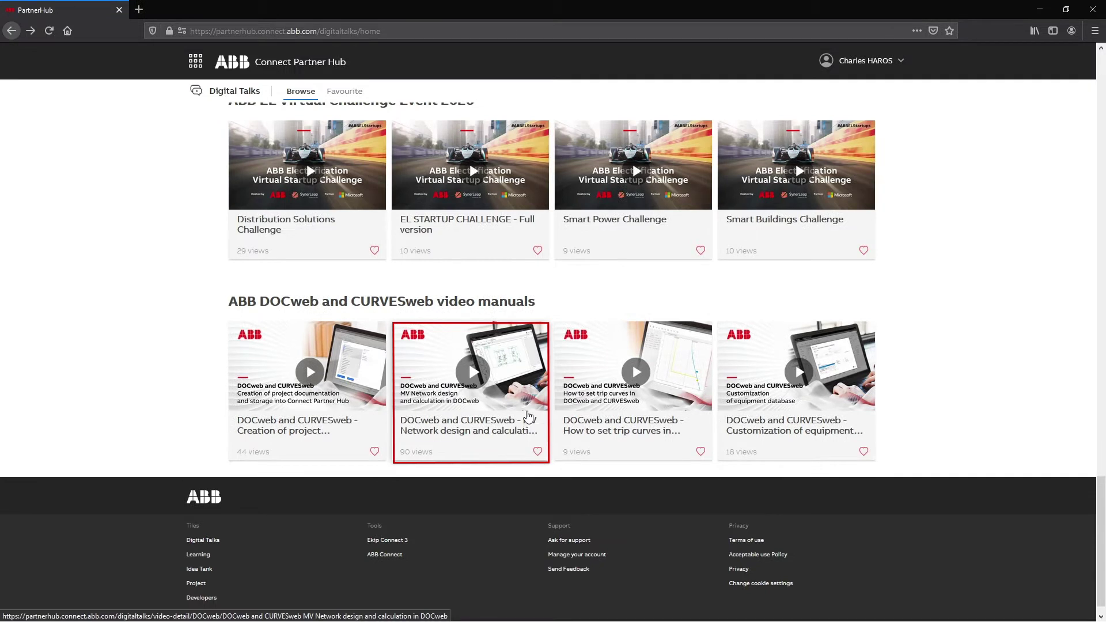
{"action": "left_click", "coordinate": [527, 411]}
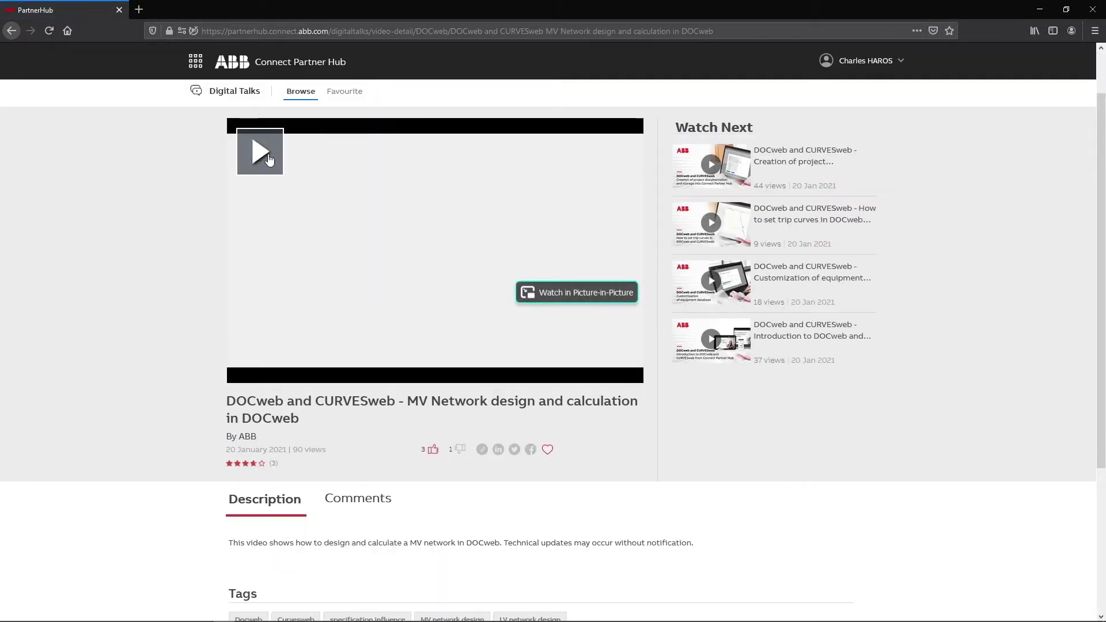
{"action": "left_click", "coordinate": [266, 158]}
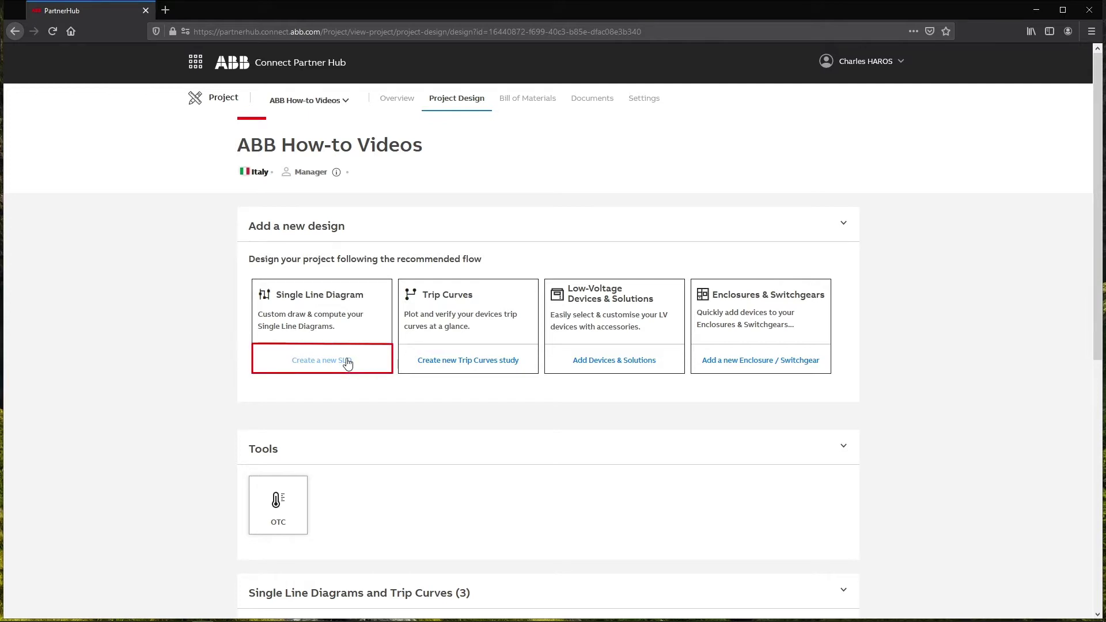
Step: Create the 'Generic Single Line Diagram' SLD as a grid-connected MV-LV power supply and save it
{"action": "left_click", "coordinate": [348, 362]}
{"action": "type", "text": "Generic Single Line Diagram"}
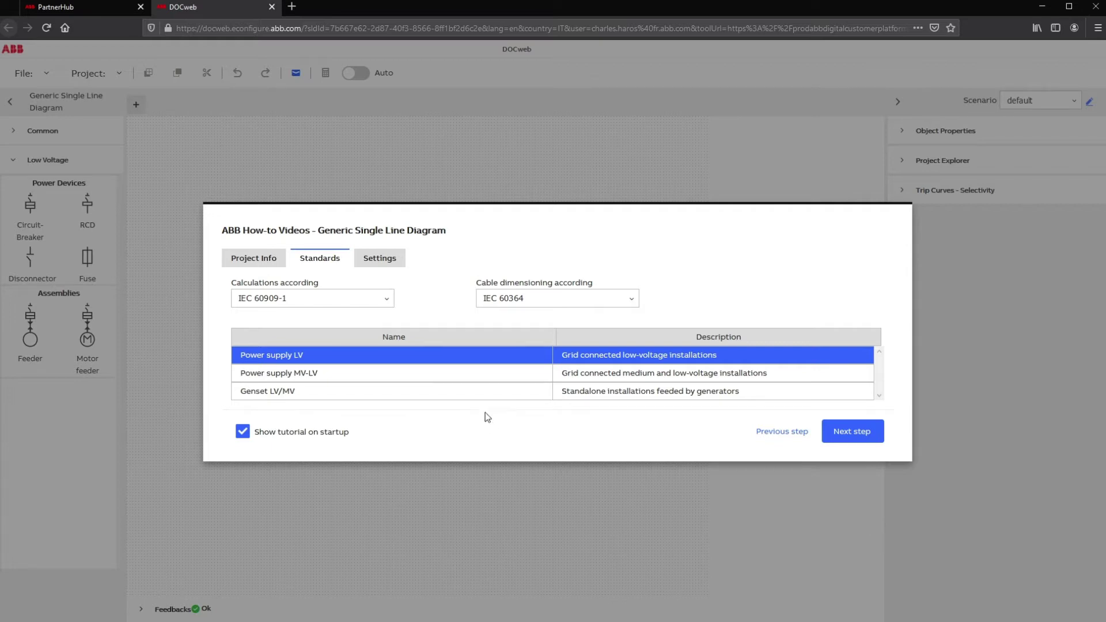
{"action": "left_click", "coordinate": [477, 377]}
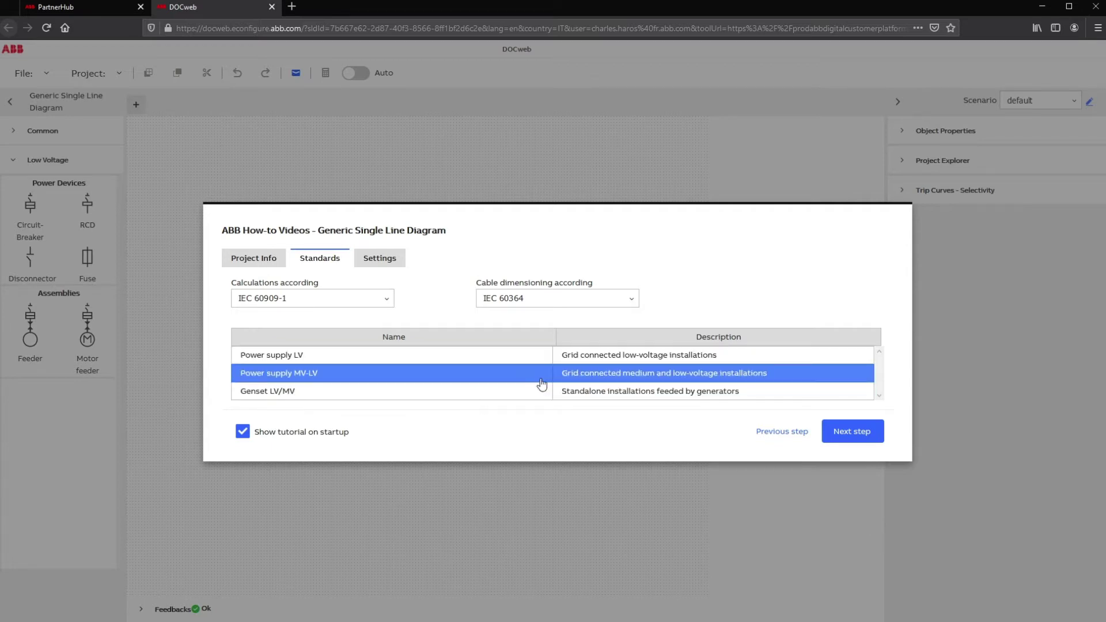
{"action": "left_click", "coordinate": [843, 442]}
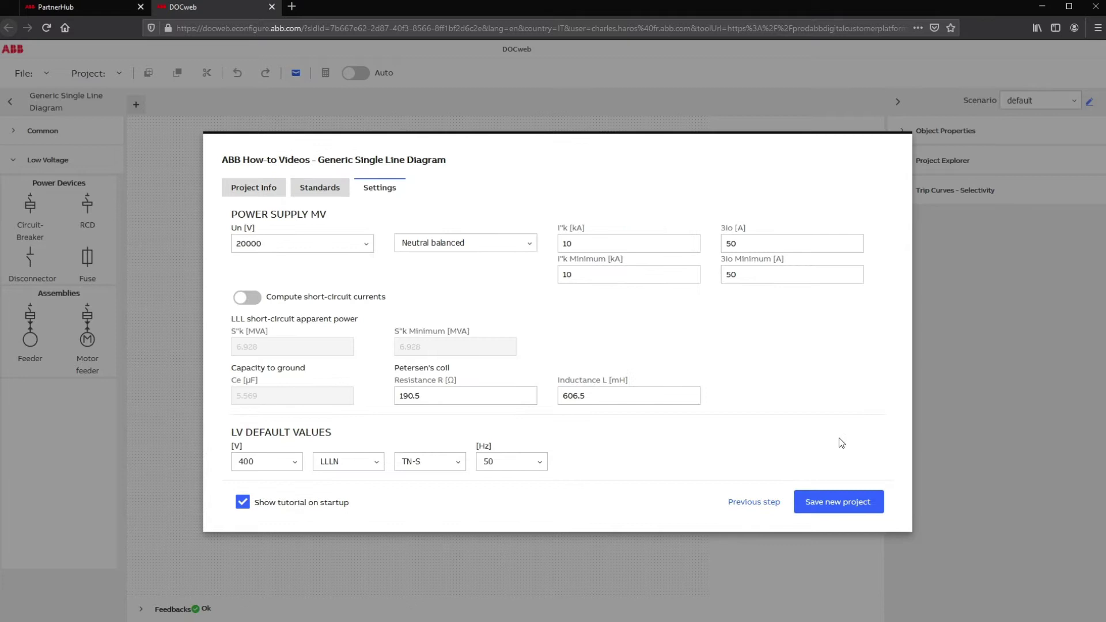
{"action": "left_click", "coordinate": [859, 499]}
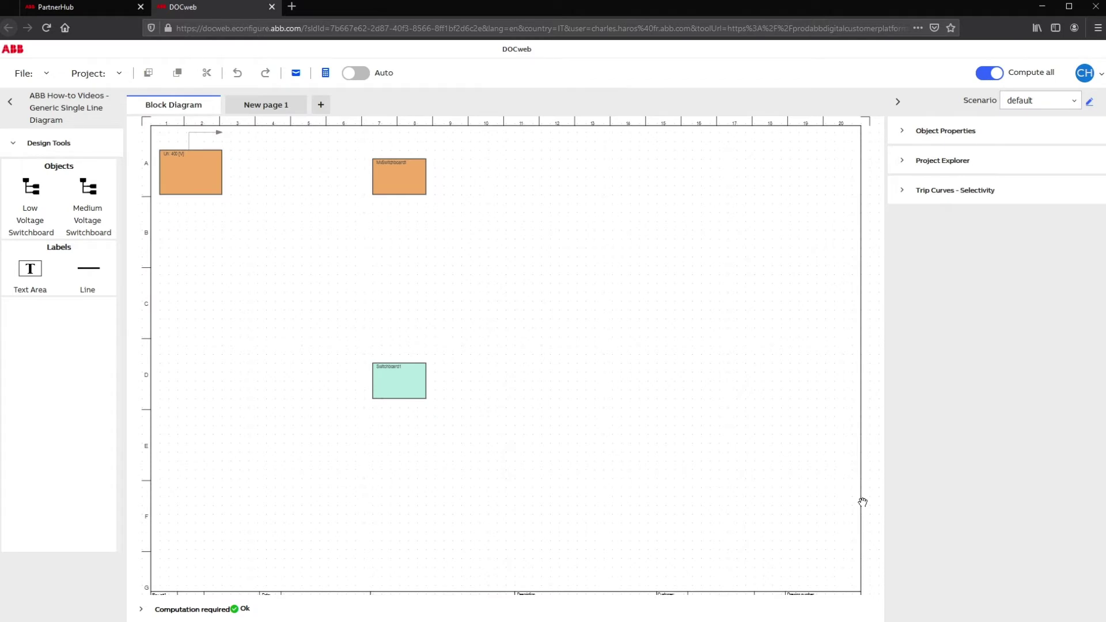
Step: On New page 1, place one Incoming and two Outgoing Withdrawable CB units from Generic SwitchGear on one busbar
{"action": "left_click", "coordinate": [291, 114]}
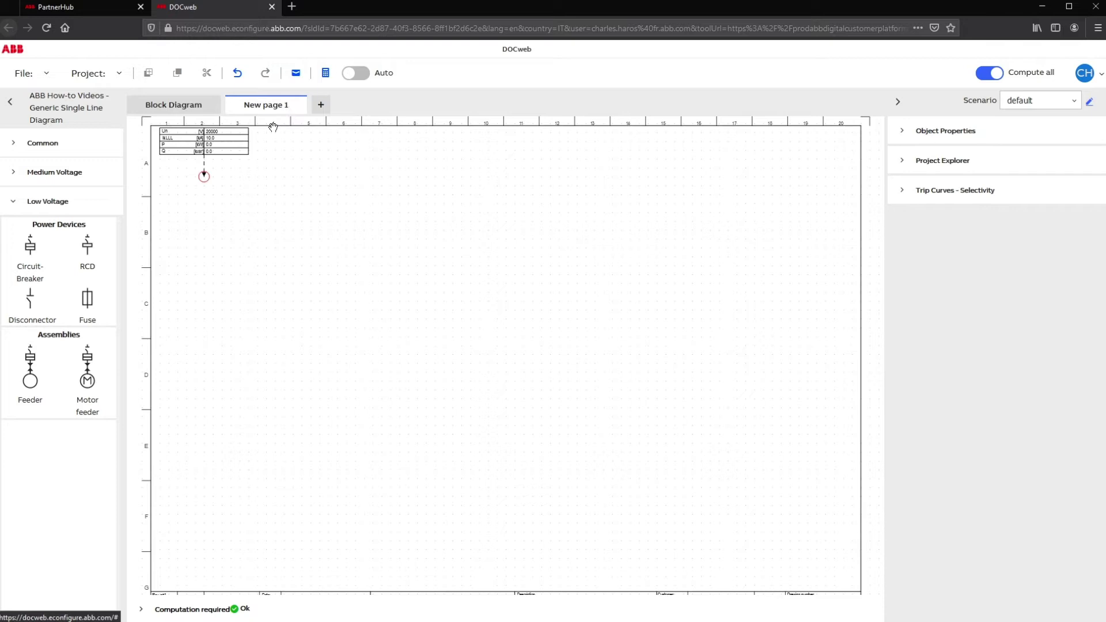
{"action": "left_click", "coordinate": [26, 175]}
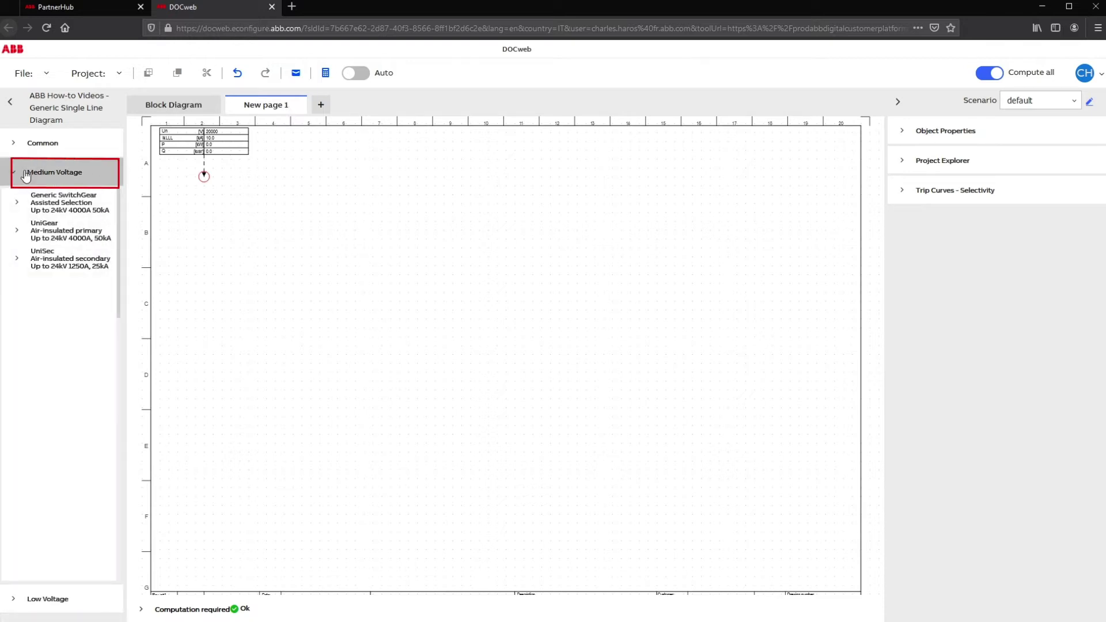
{"action": "left_click", "coordinate": [33, 209]}
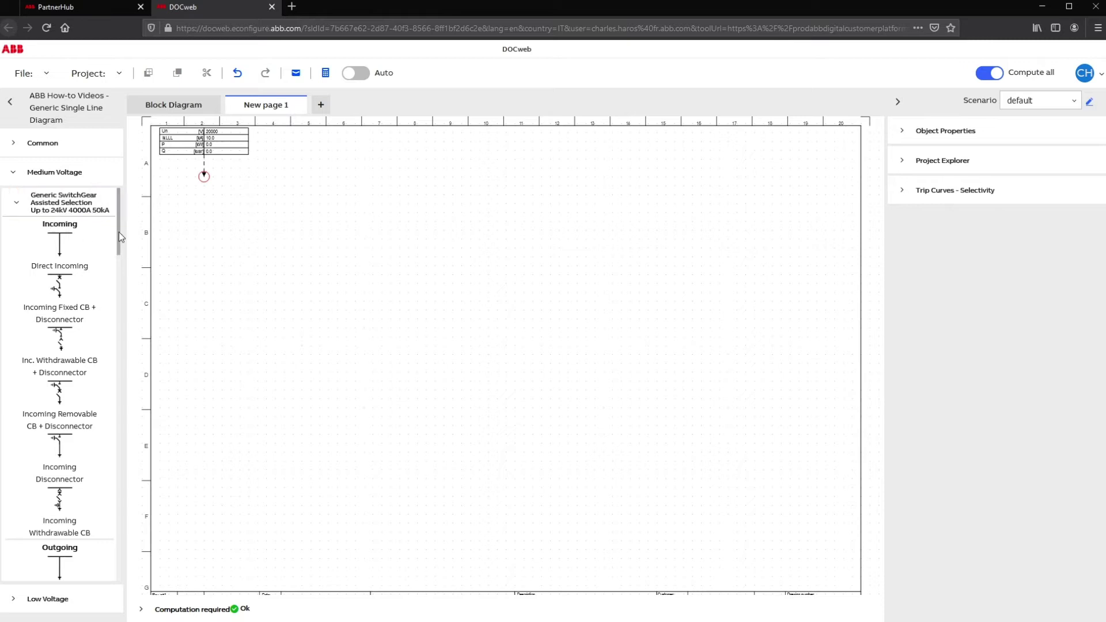
{"action": "scroll", "coordinate": [123, 244], "scroll_direction": "down", "scroll_amount": 3}
{"action": "left_click_drag", "start_coordinate": [59, 377], "coordinate": [350, 235]}
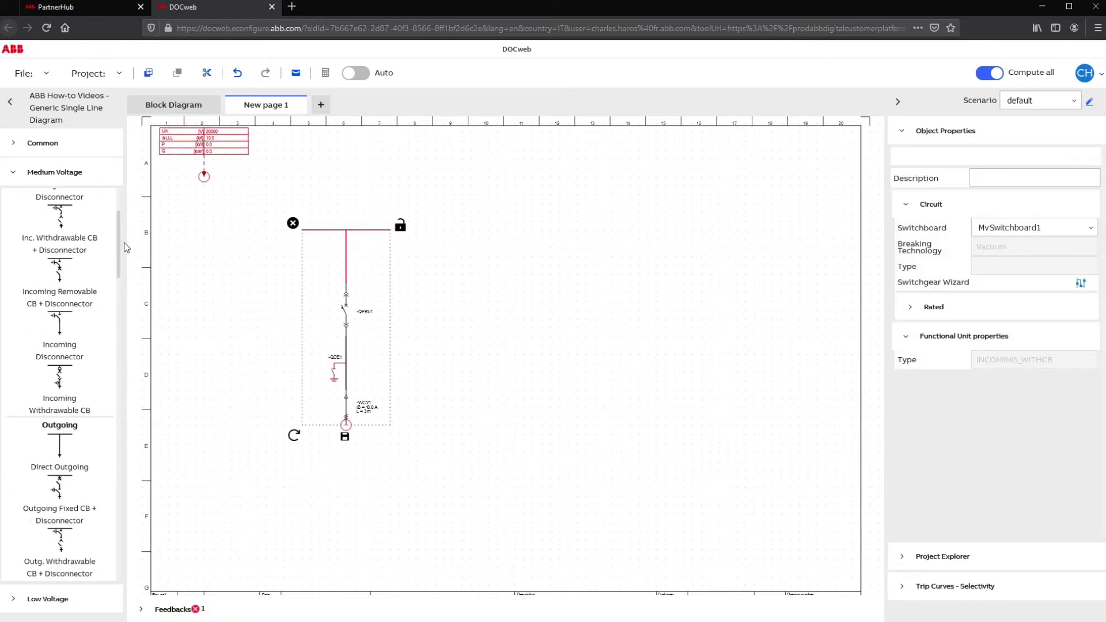
{"action": "left_click_drag", "start_coordinate": [119, 240], "coordinate": [119, 298]}
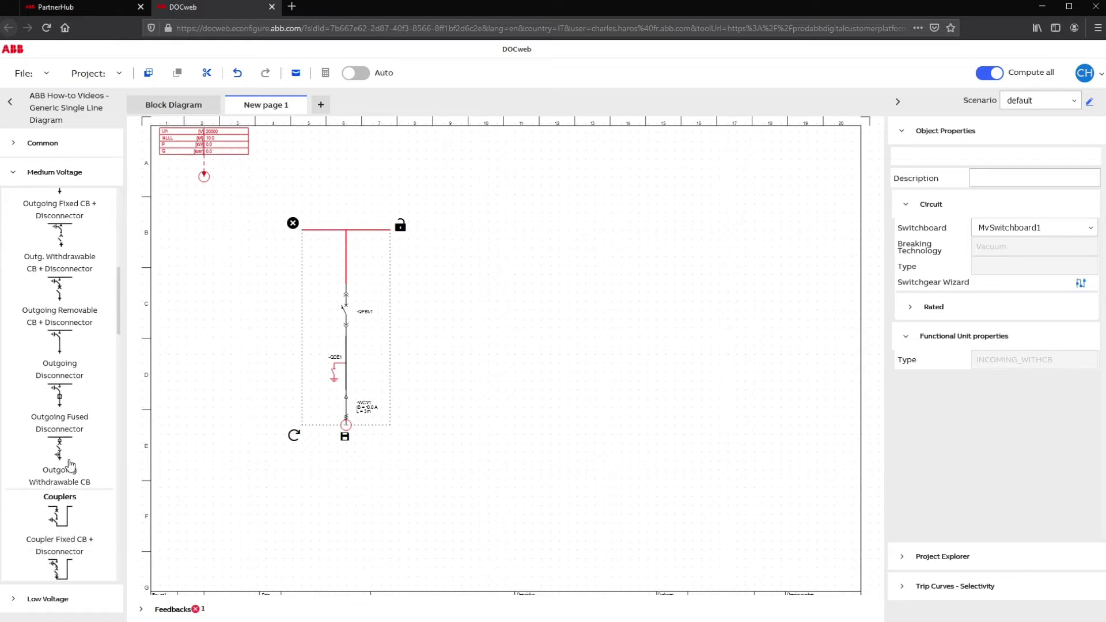
{"action": "left_click_drag", "start_coordinate": [84, 461], "coordinate": [438, 241]}
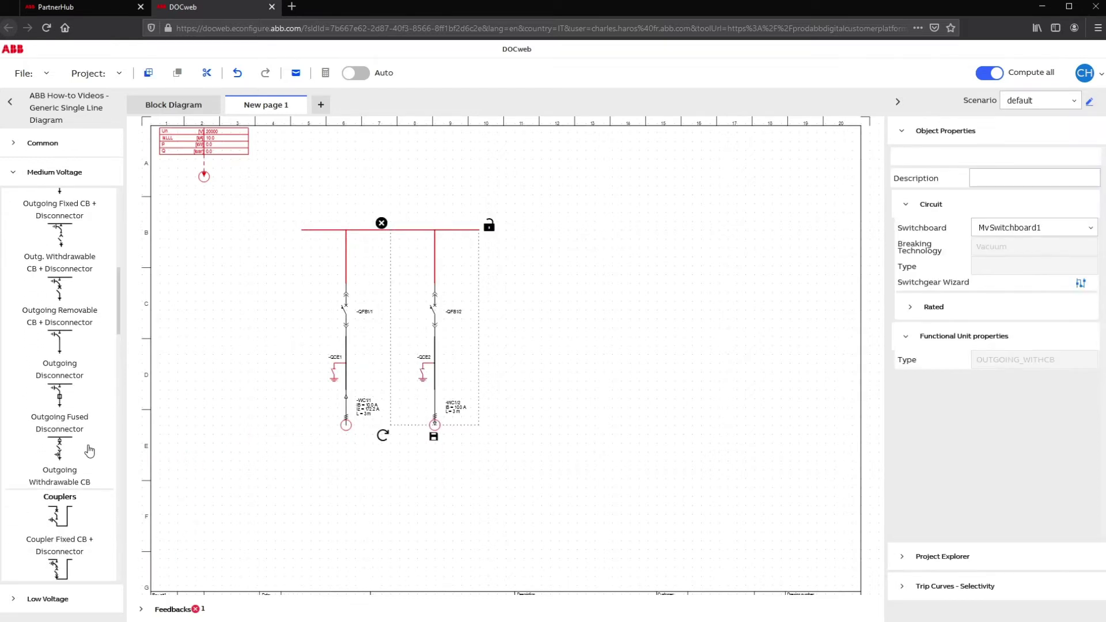
{"action": "left_click_drag", "start_coordinate": [75, 457], "coordinate": [526, 240]}
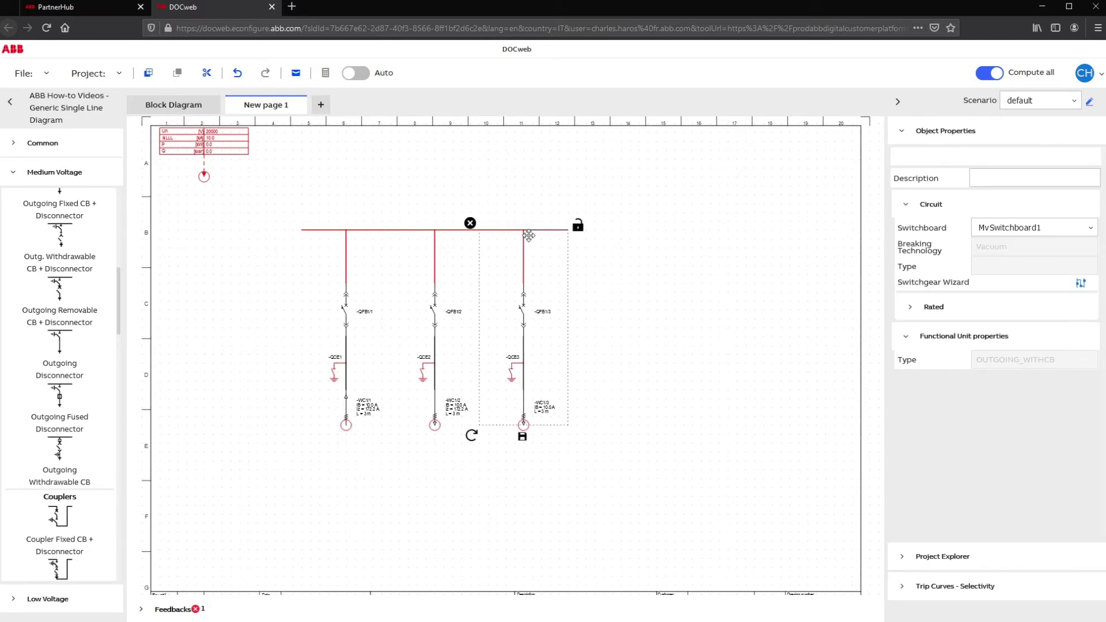
Step: Attach a Load from Common to the middle and right feeders, then compute the network
{"action": "left_click", "coordinate": [30, 151]}
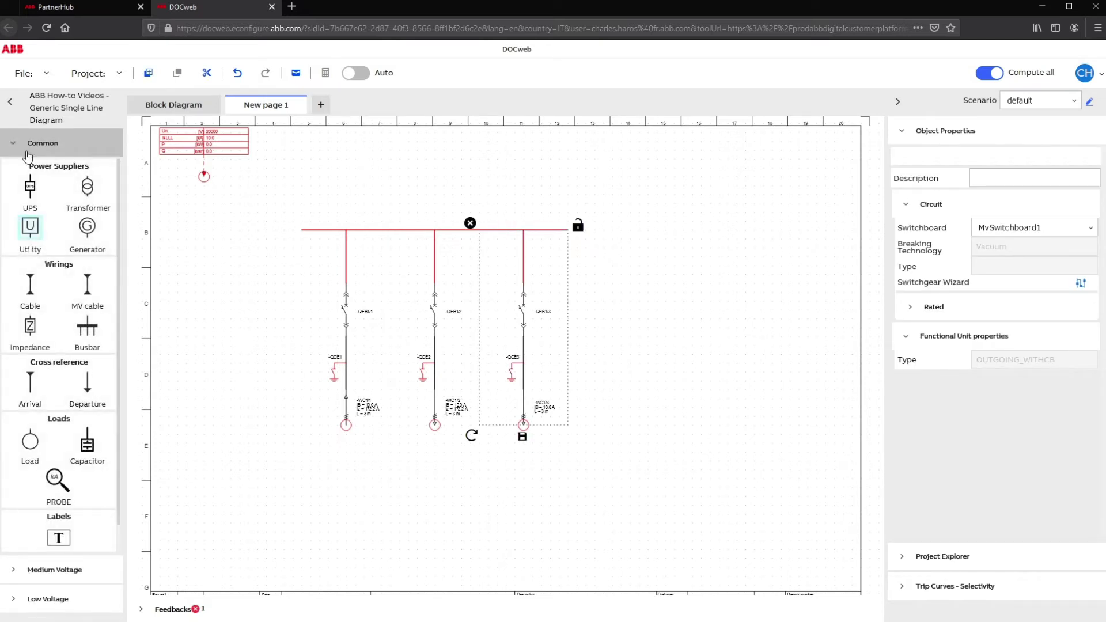
{"action": "left_click_drag", "start_coordinate": [39, 449], "coordinate": [435, 441]}
{"action": "left_click_drag", "start_coordinate": [63, 450], "coordinate": [523, 441]}
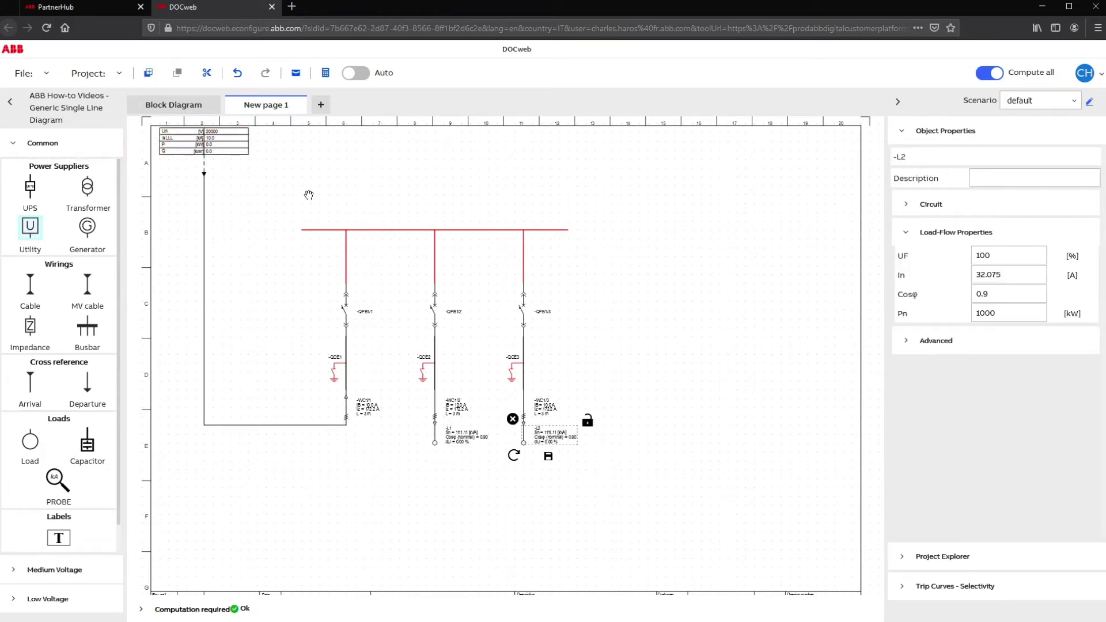
{"action": "left_click", "coordinate": [335, 77]}
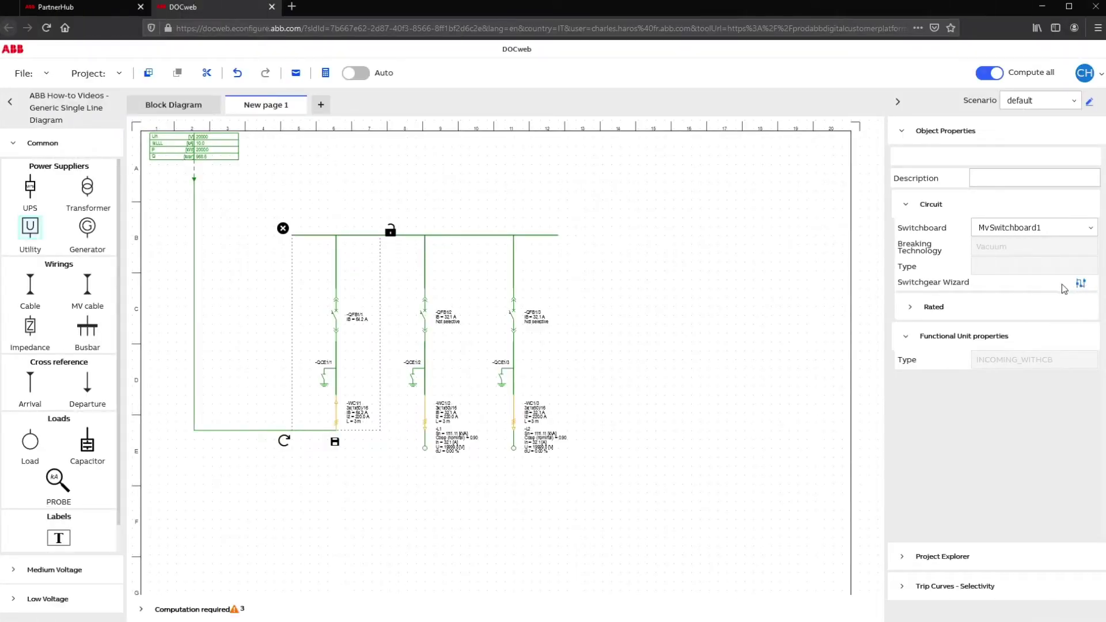
Step: Check the MV switchboard in the Block Diagram, then launch the Switchgear Wizard from the incoming feeder on New page 1
{"action": "left_click", "coordinate": [188, 114]}
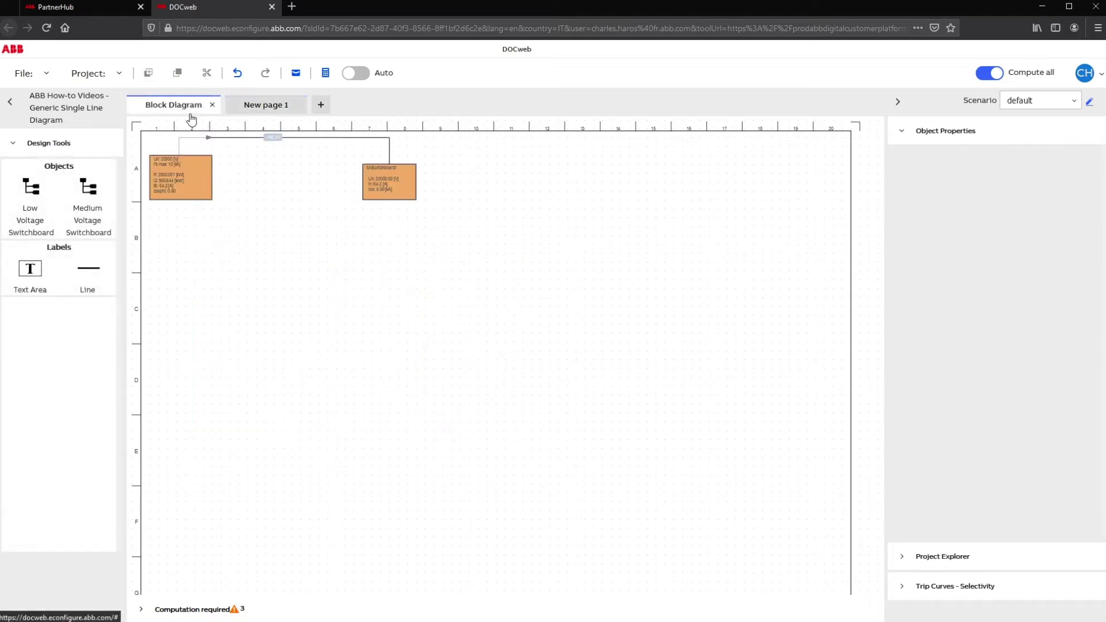
{"action": "left_click", "coordinate": [396, 194]}
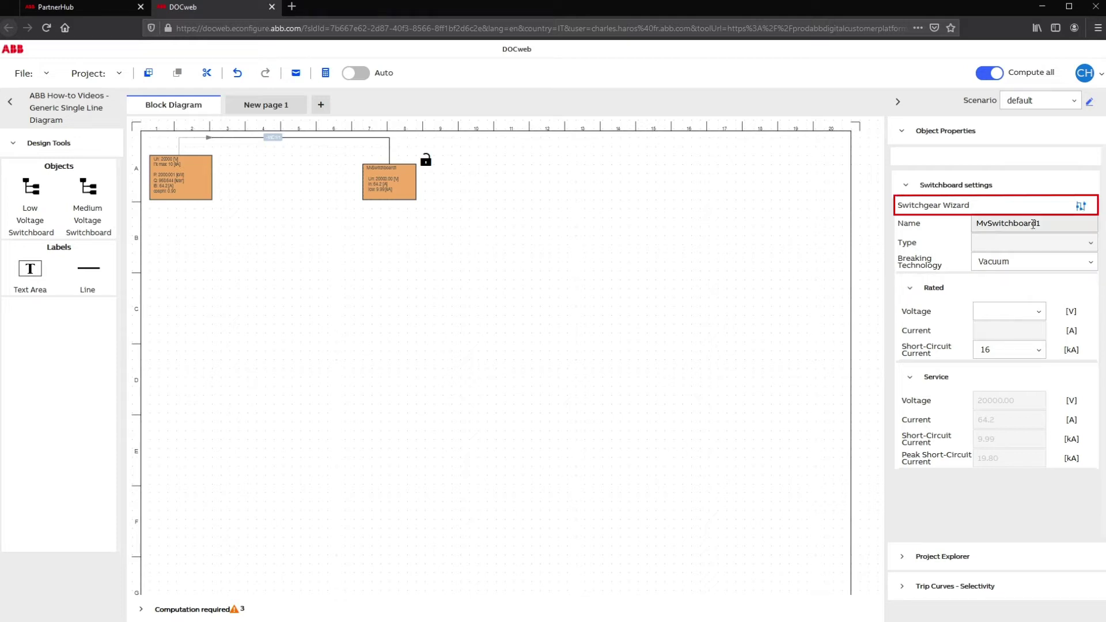
{"action": "left_click", "coordinate": [263, 112]}
{"action": "left_click", "coordinate": [332, 298]}
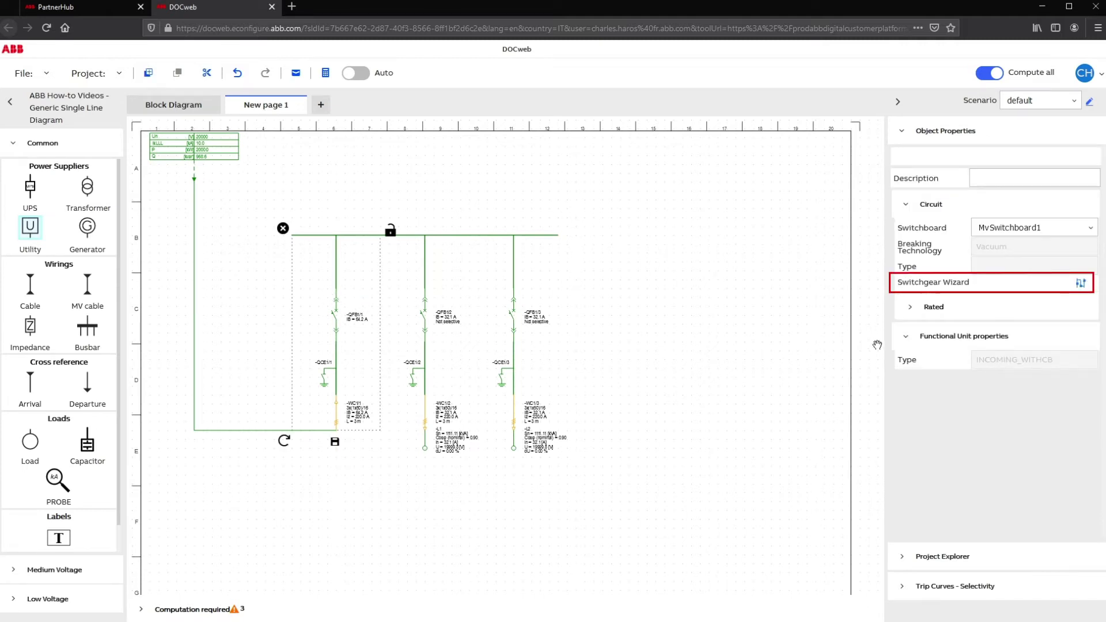
{"action": "left_click", "coordinate": [1085, 285]}
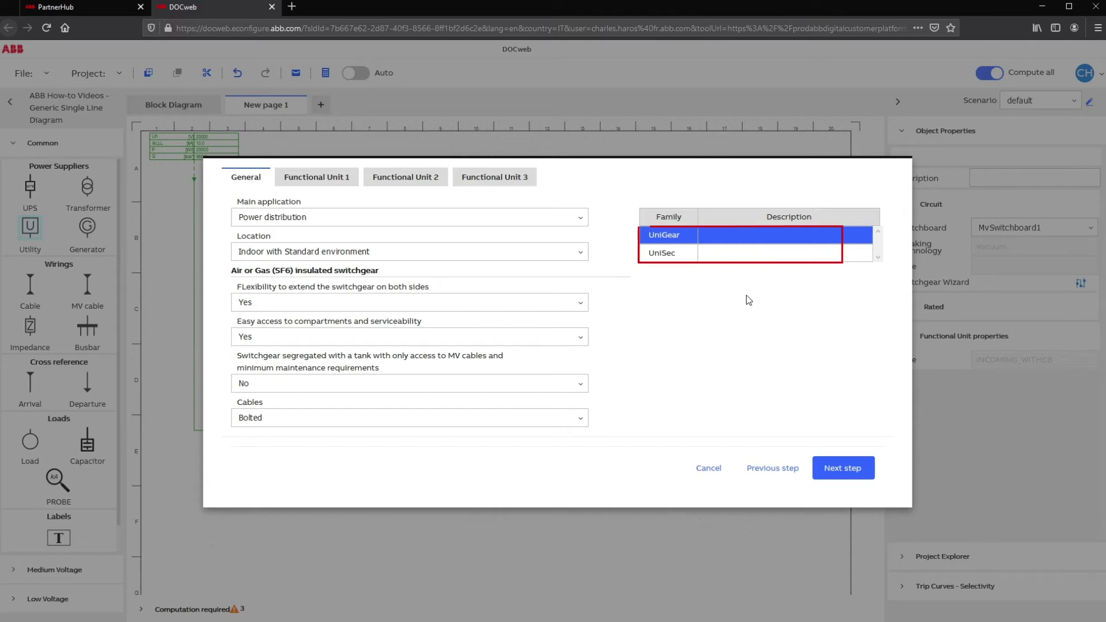
Step: Review the General tab: UniSec/UniGear family, extendable on both sides, main application, Indoor Standard location
{"action": "left_click", "coordinate": [738, 261]}
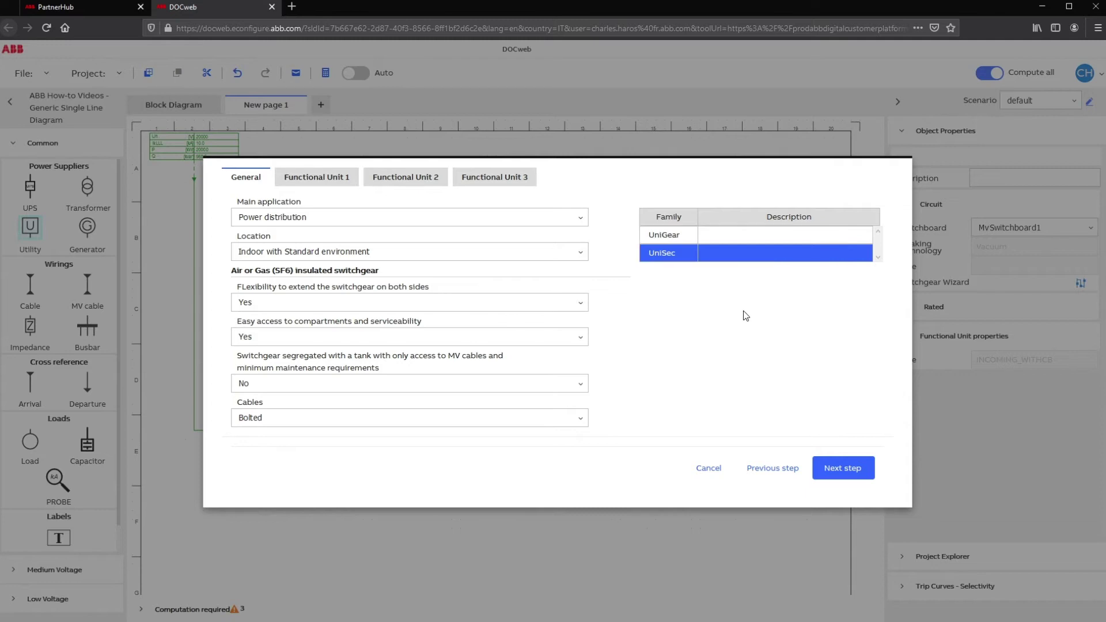
{"action": "left_click", "coordinate": [748, 237]}
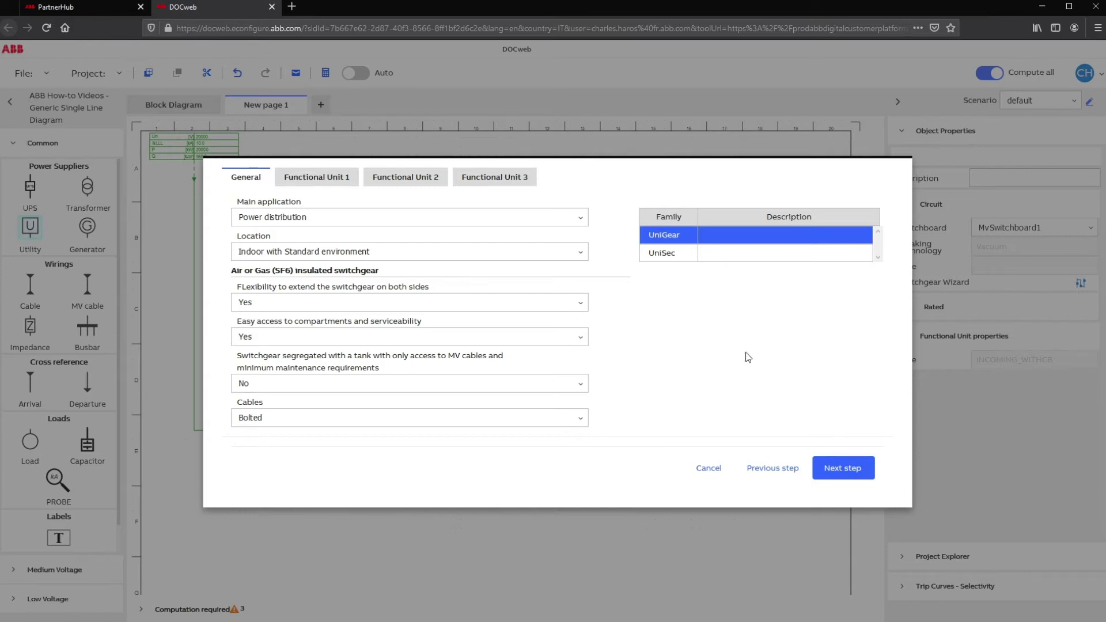
{"action": "left_click", "coordinate": [582, 304]}
{"action": "left_click", "coordinate": [584, 306]}
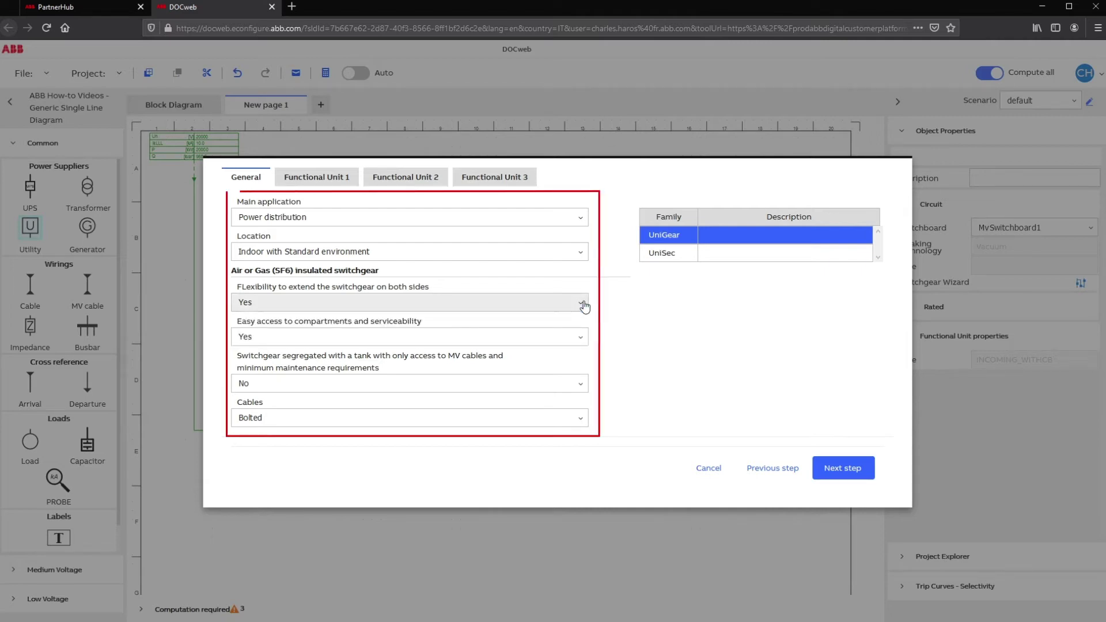
{"action": "left_click", "coordinate": [576, 217]}
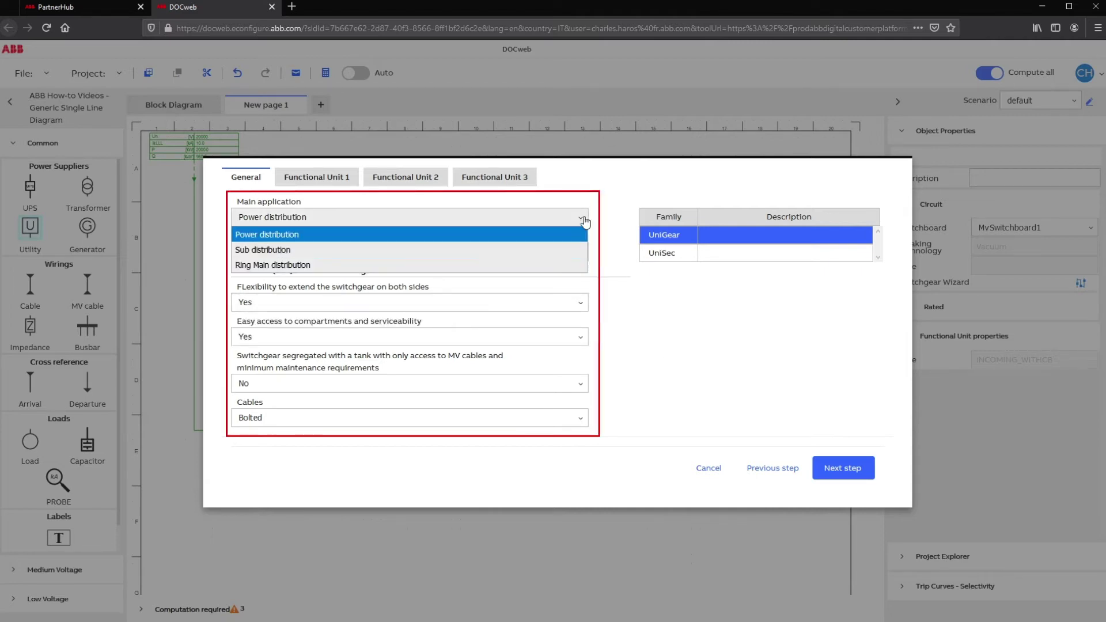
{"action": "left_click", "coordinate": [587, 220]}
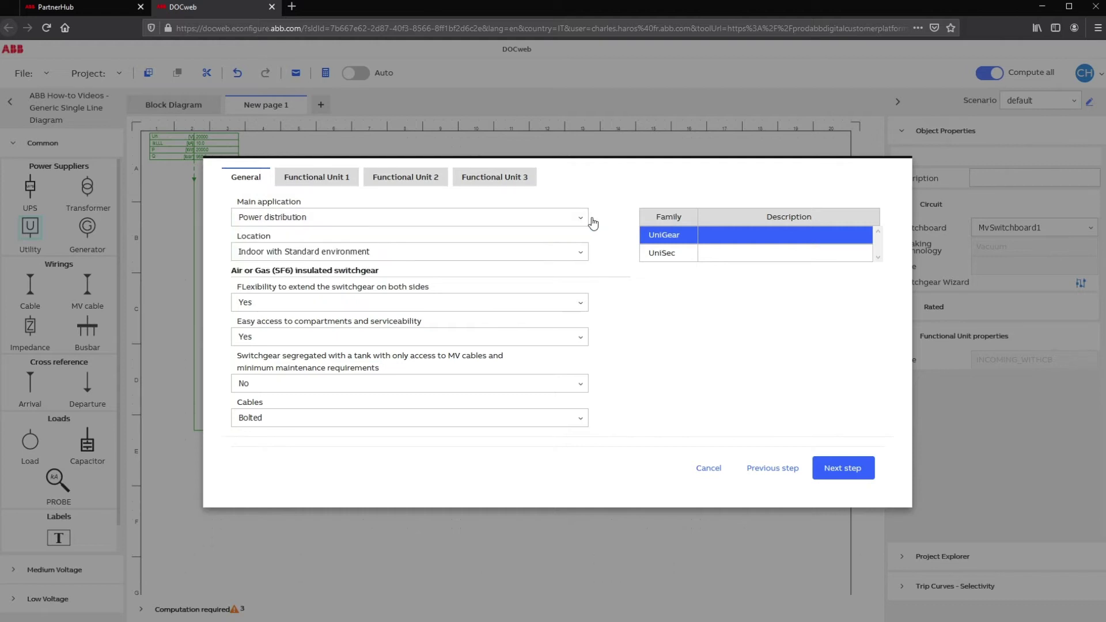
{"action": "left_click", "coordinate": [583, 256]}
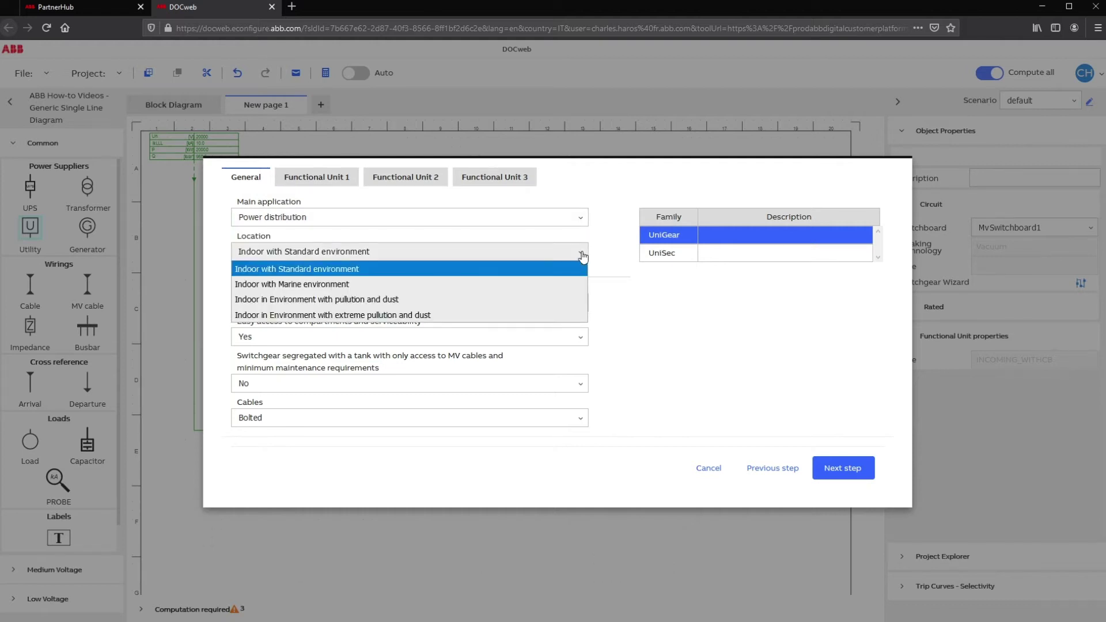
{"action": "left_click", "coordinate": [583, 257]}
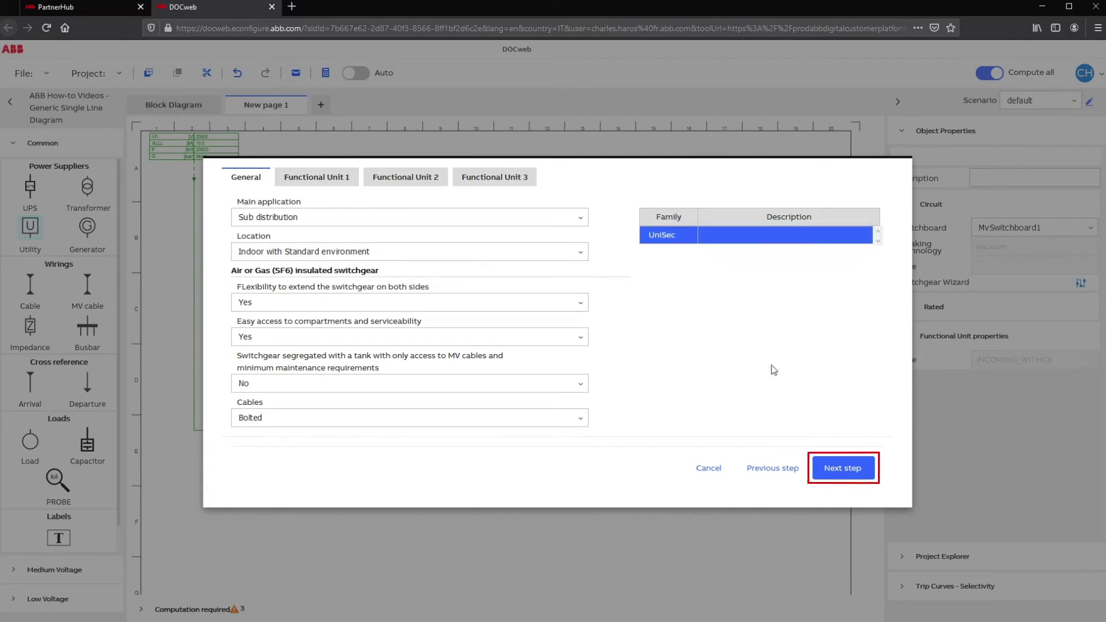
{"action": "left_click", "coordinate": [848, 468]}
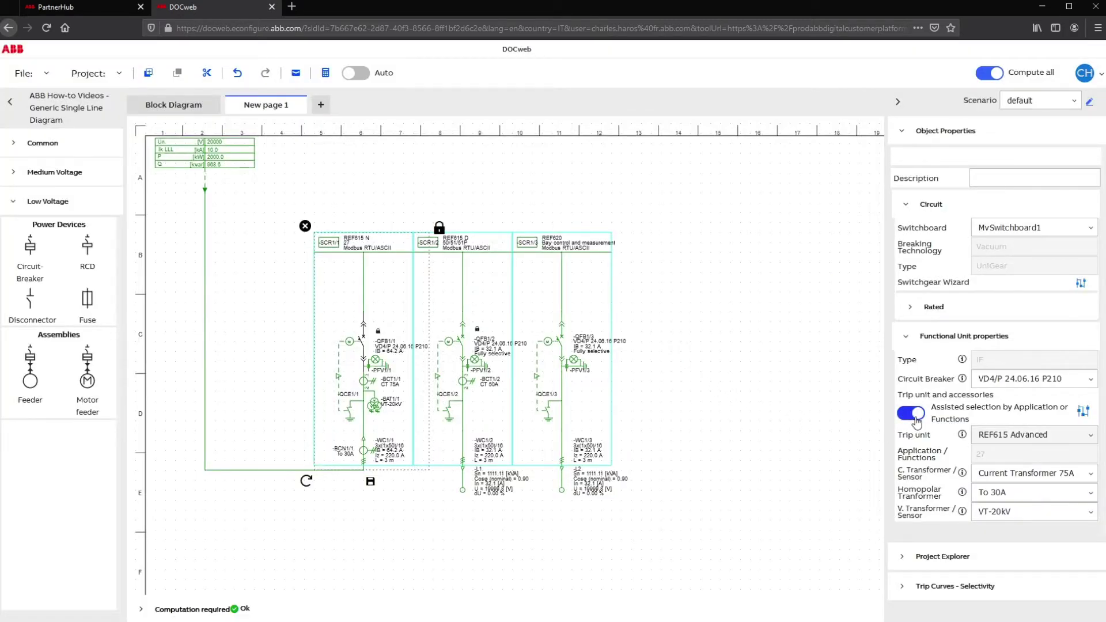
{"action": "left_click", "coordinate": [913, 413]}
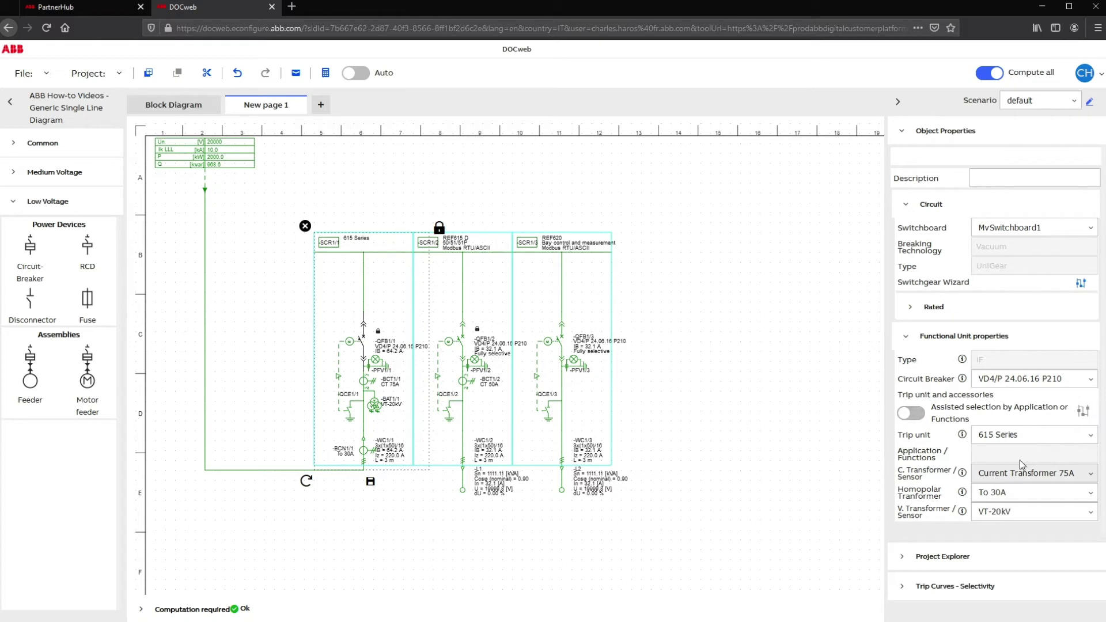
{"action": "left_click", "coordinate": [1066, 441]}
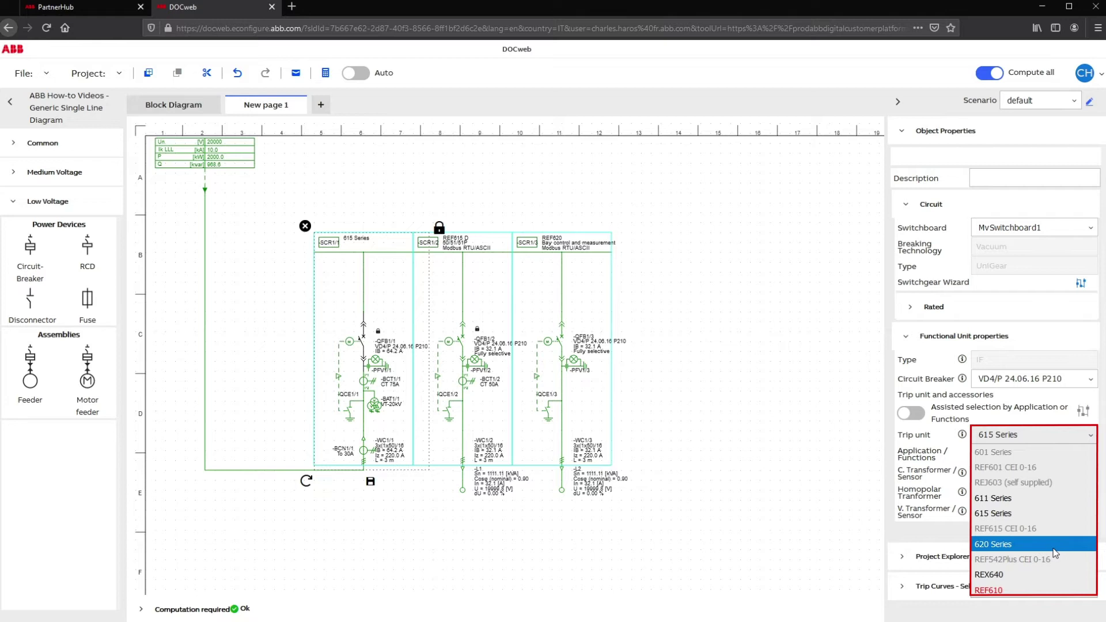
{"action": "key", "text": "Return"}
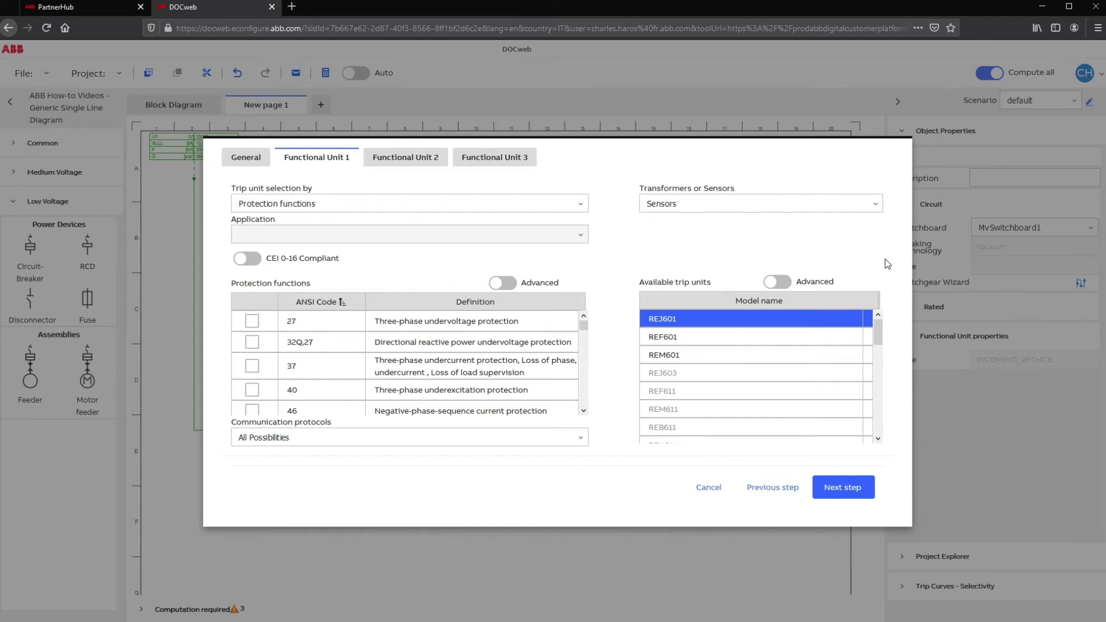
Step: Select trip units by protection functions and try Sensors as the measuring devices
{"action": "left_click", "coordinate": [576, 204]}
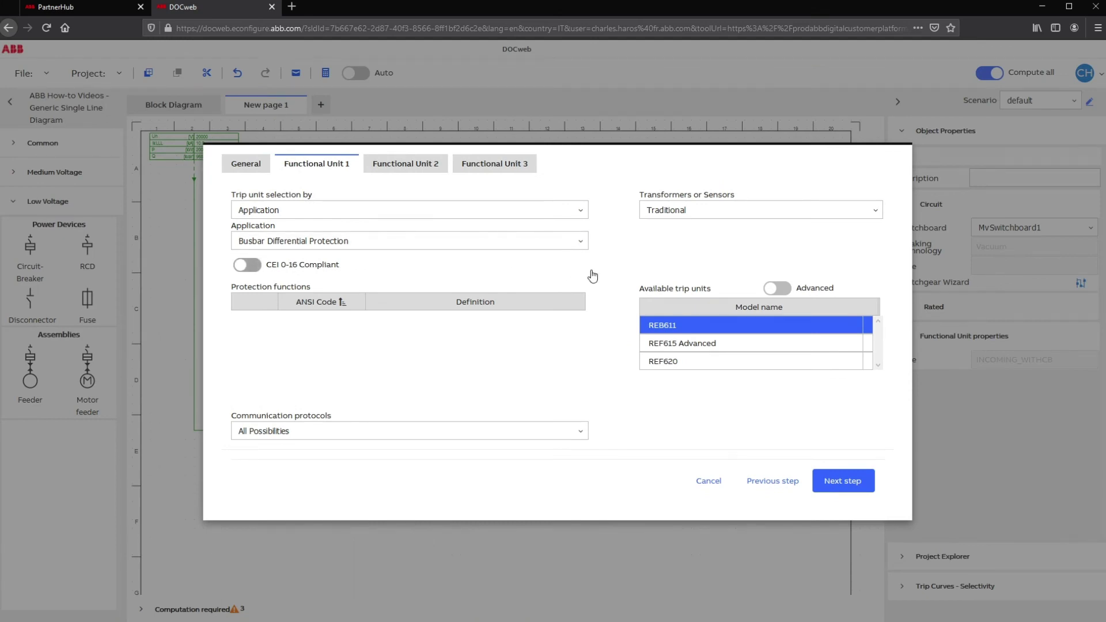
{"action": "left_click", "coordinate": [583, 211]}
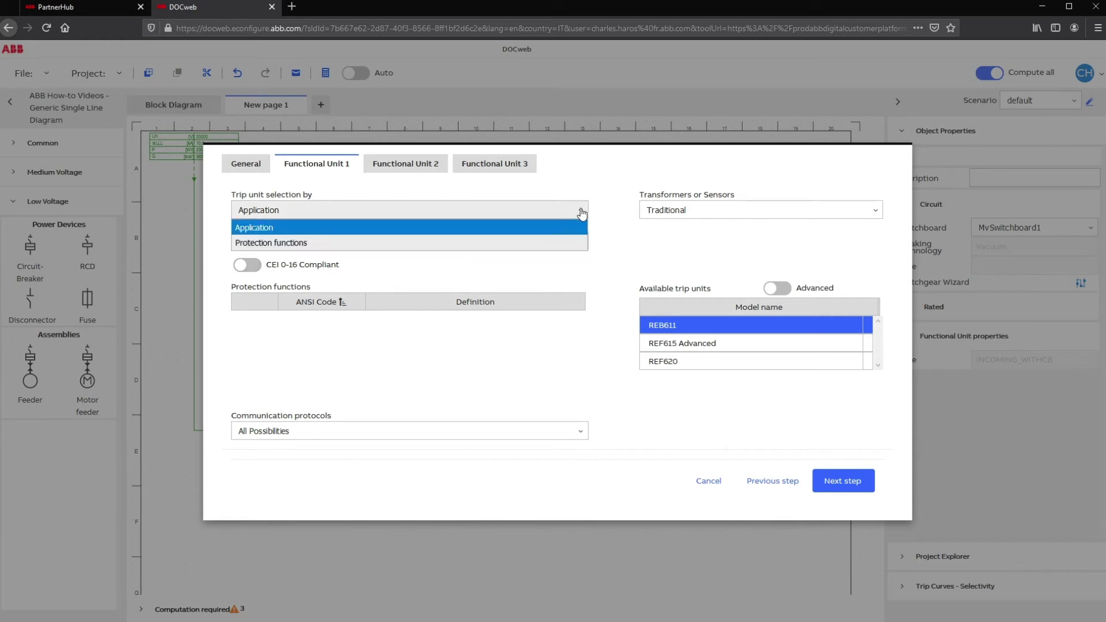
{"action": "left_click", "coordinate": [525, 243]}
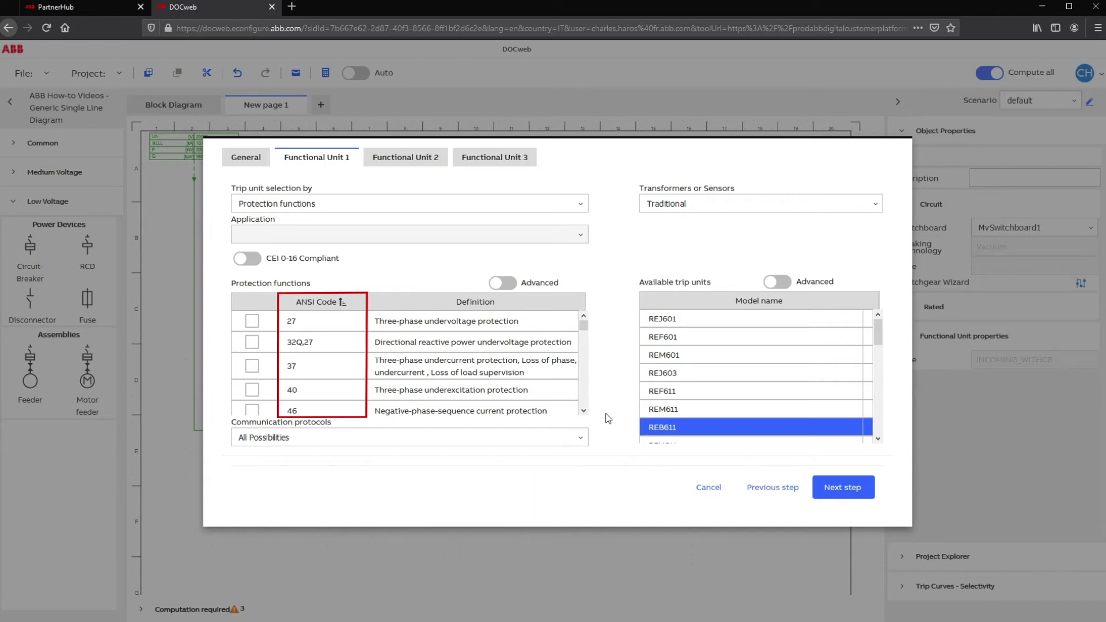
{"action": "left_click", "coordinate": [796, 213]}
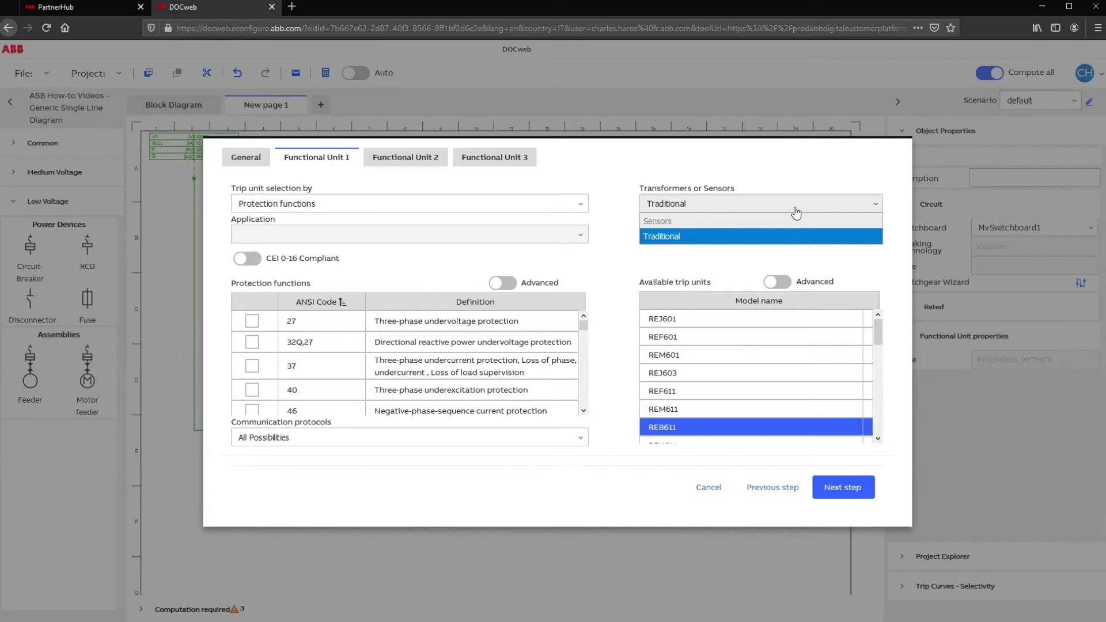
{"action": "left_click", "coordinate": [792, 221]}
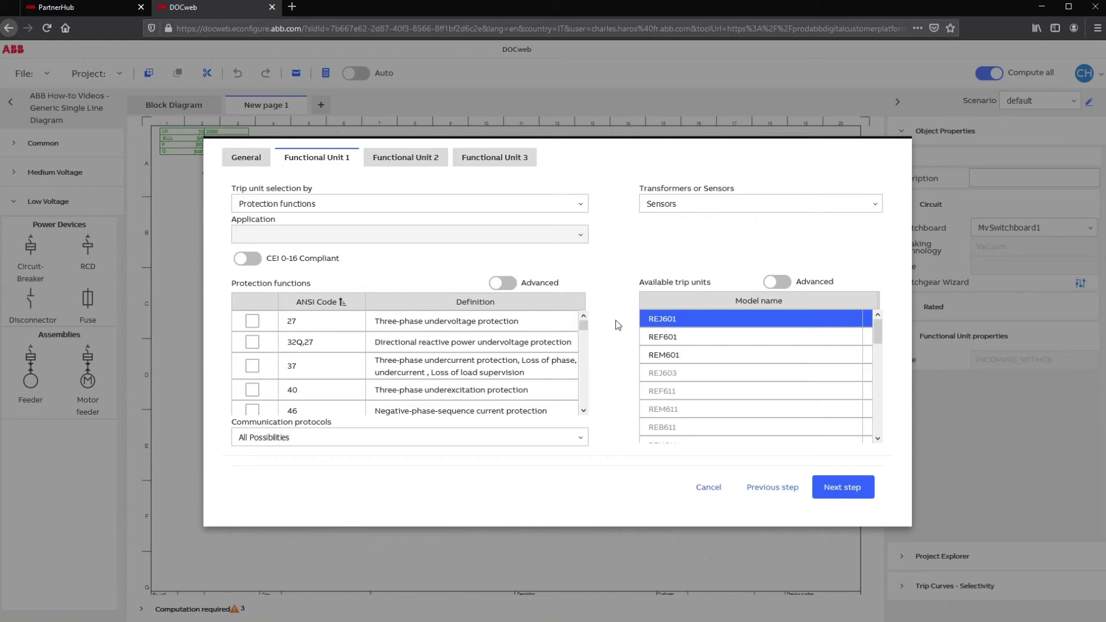
Step: Show advanced functions, tick ANSI 27 undervoltage, set the communication protocol, and keep Traditional transformers
{"action": "left_click", "coordinate": [502, 282]}
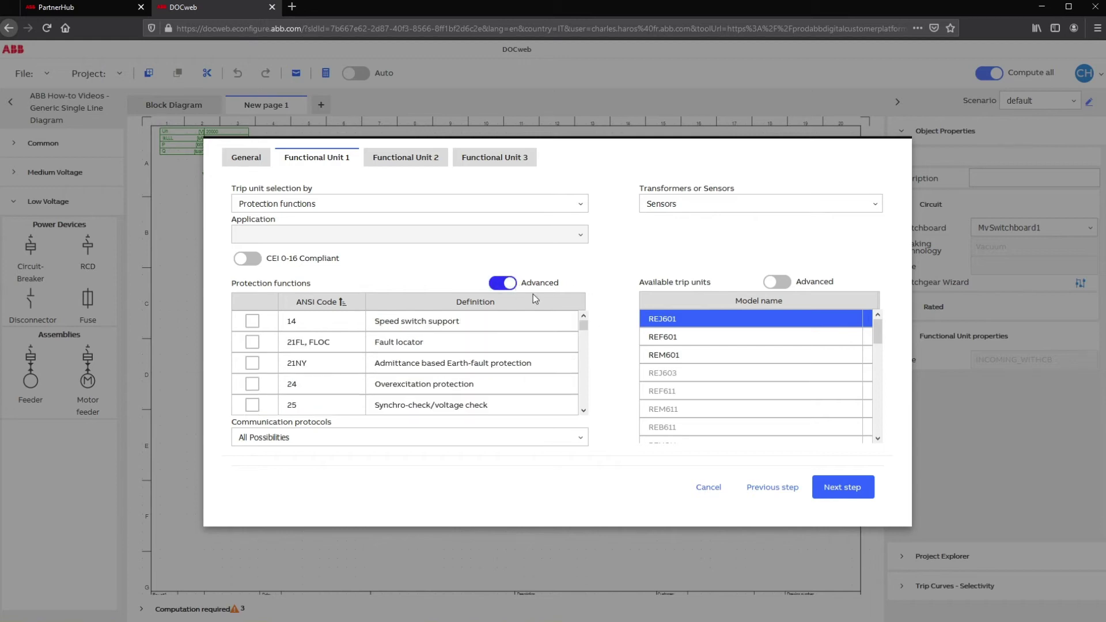
{"action": "left_click_drag", "start_coordinate": [585, 325], "coordinate": [585, 330]}
{"action": "left_click", "coordinate": [576, 363]}
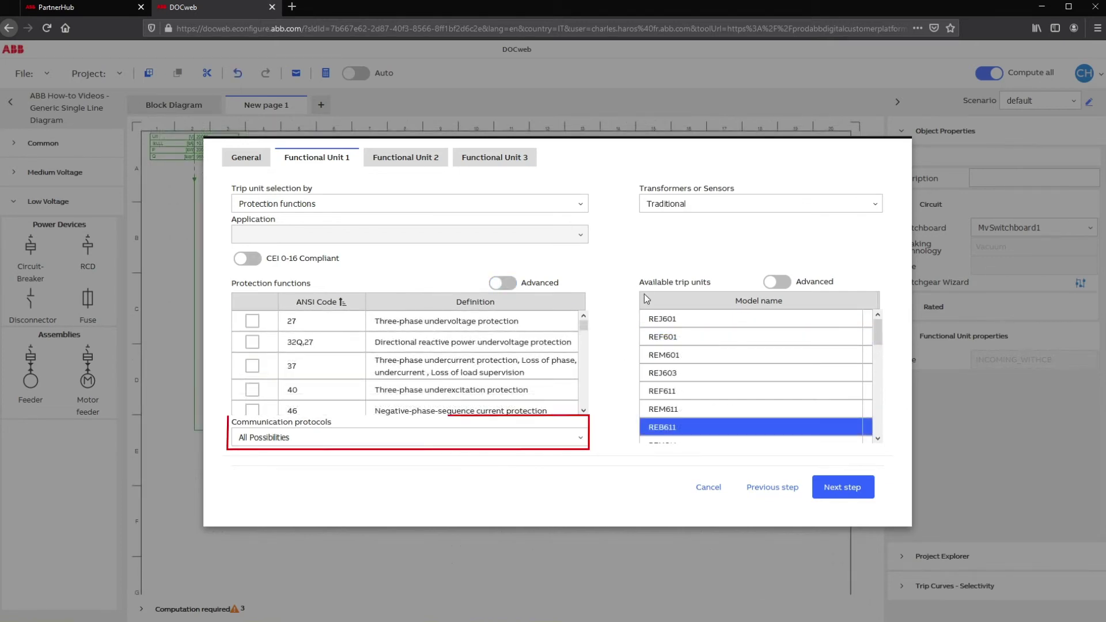
{"action": "left_click", "coordinate": [580, 438]}
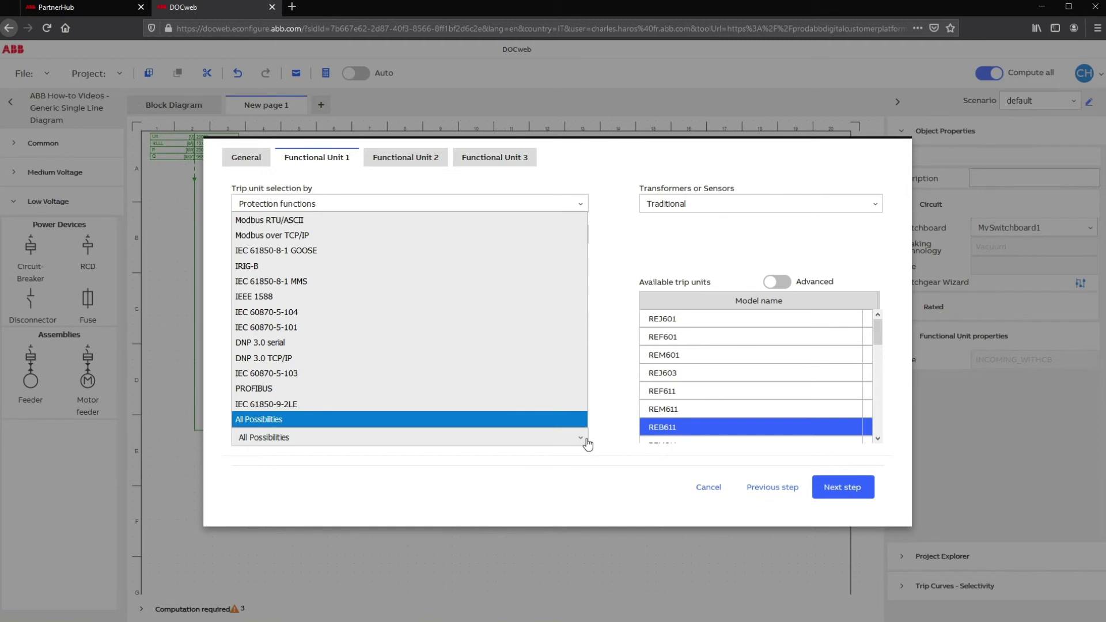
{"action": "left_click", "coordinate": [587, 444]}
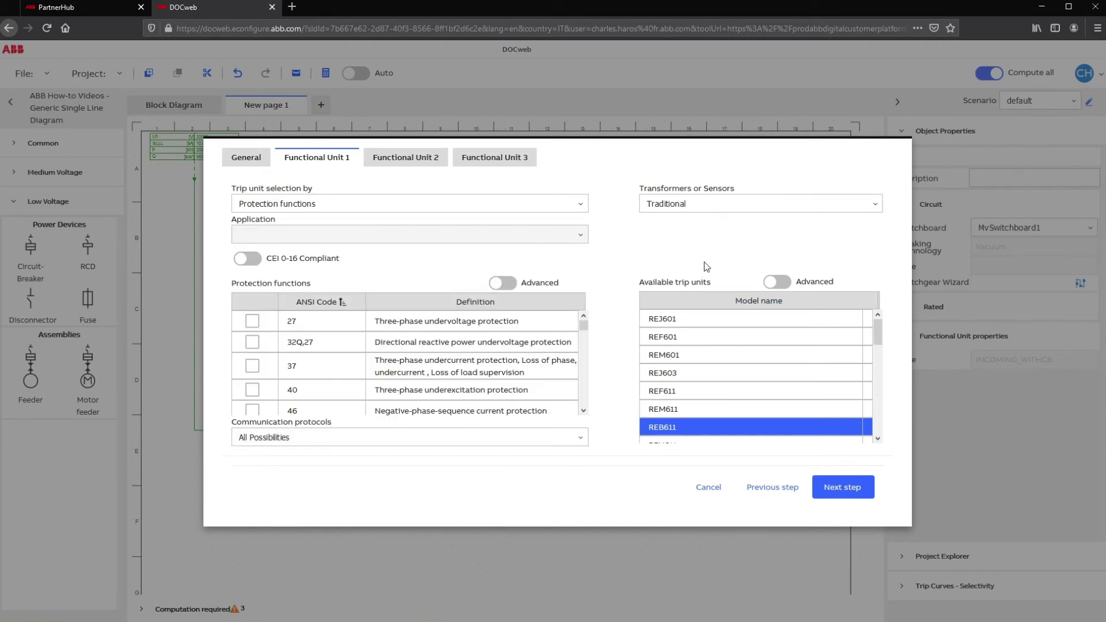
{"action": "left_click", "coordinate": [796, 213]}
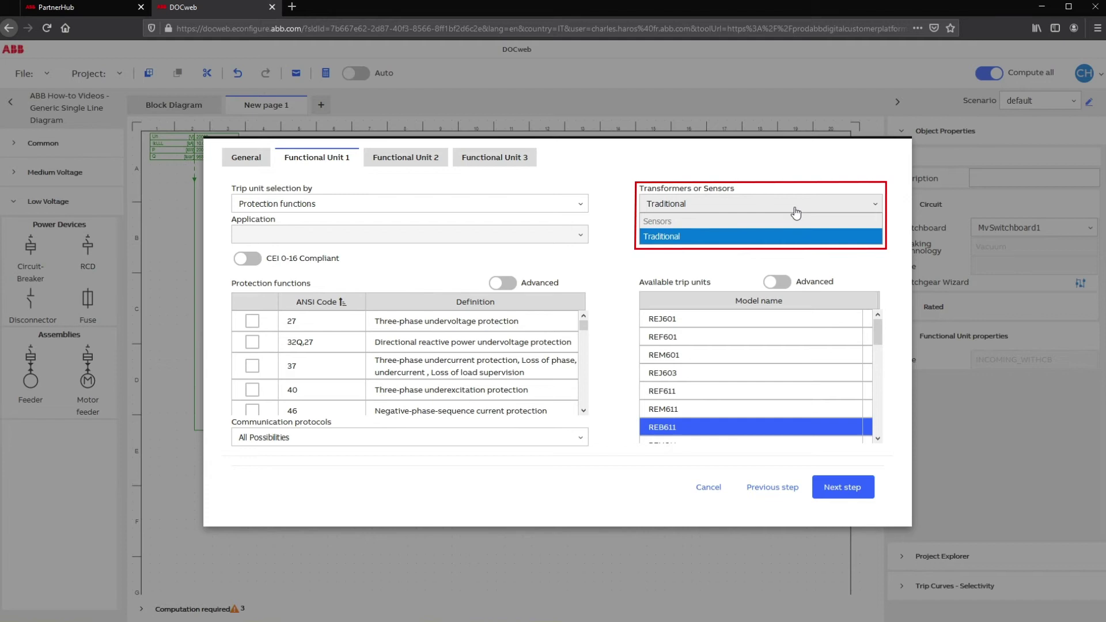
{"action": "left_click", "coordinate": [795, 213]}
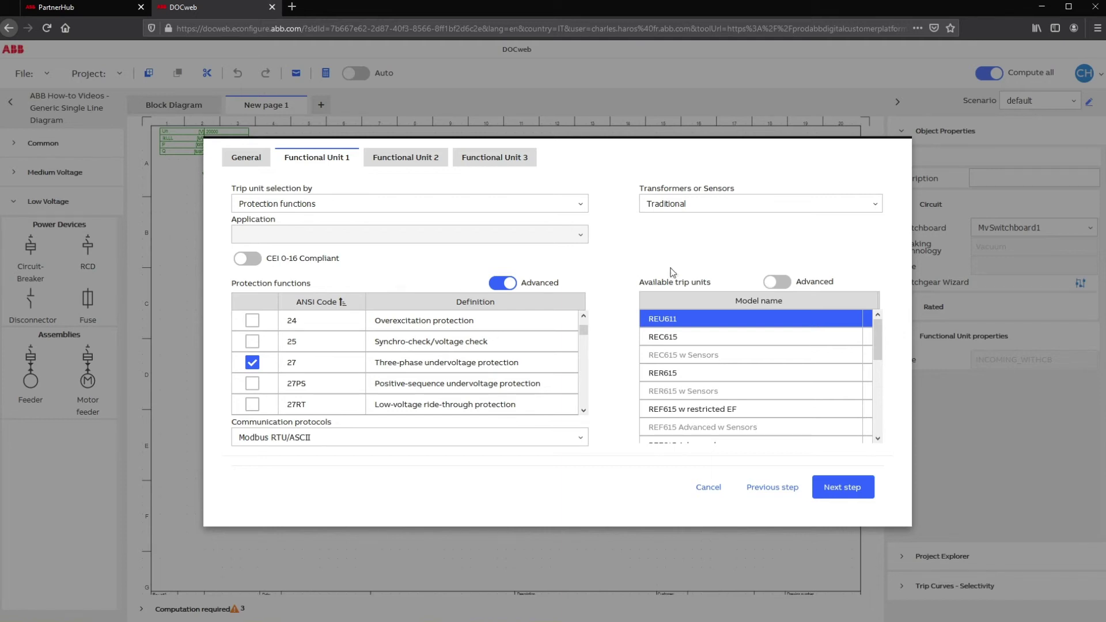
Step: Compare the advanced REF615 variants (std conf F, J, N) for Functional Unit 1
{"action": "left_click", "coordinate": [775, 282]}
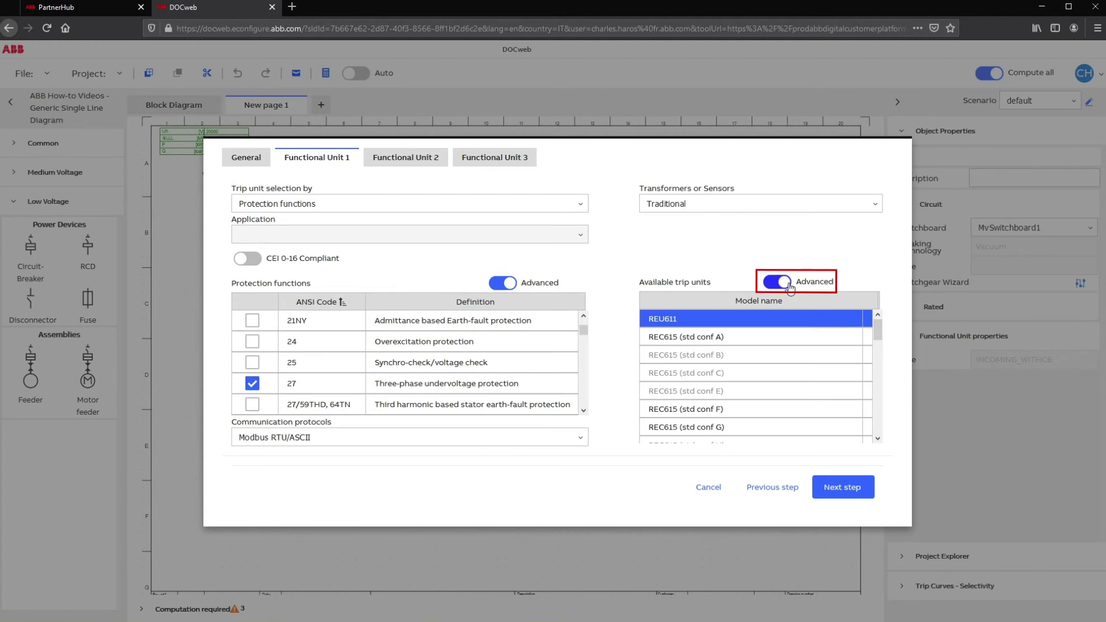
{"action": "scroll", "coordinate": [878, 340], "scroll_direction": "down", "scroll_amount": 3}
{"action": "scroll", "coordinate": [878, 341], "scroll_direction": "down", "scroll_amount": 5}
{"action": "left_click", "coordinate": [779, 324]}
{"action": "left_click", "coordinate": [772, 377]}
{"action": "left_click", "coordinate": [772, 432]}
{"action": "left_click", "coordinate": [780, 324]}
{"action": "left_click", "coordinate": [777, 281]}
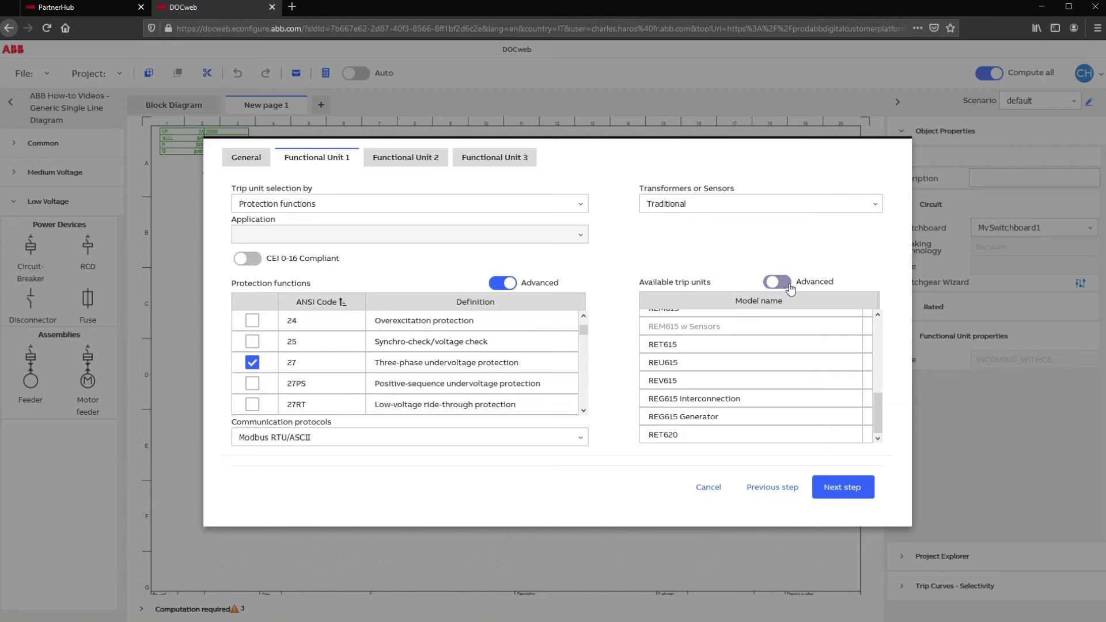
Step: Choose REF615 Advanced as the trip unit and advance to Functional Unit 2
{"action": "scroll", "coordinate": [827, 340], "scroll_direction": "down", "scroll_amount": 3}
{"action": "left_click_drag", "start_coordinate": [878, 407], "coordinate": [885, 343]}
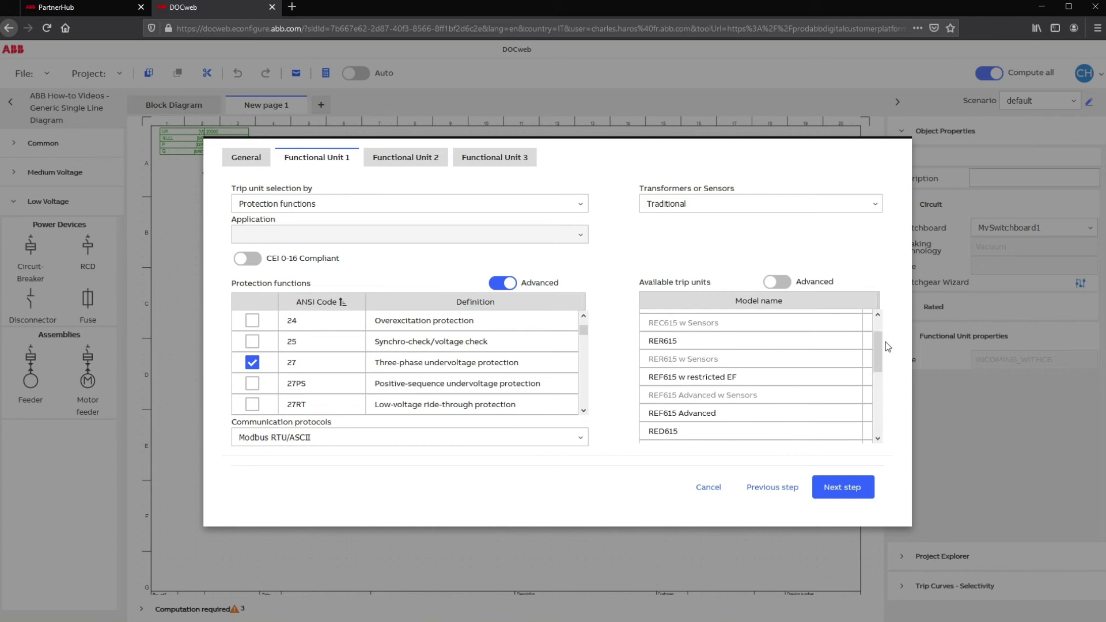
{"action": "left_click", "coordinate": [772, 414]}
{"action": "left_click", "coordinate": [845, 489]}
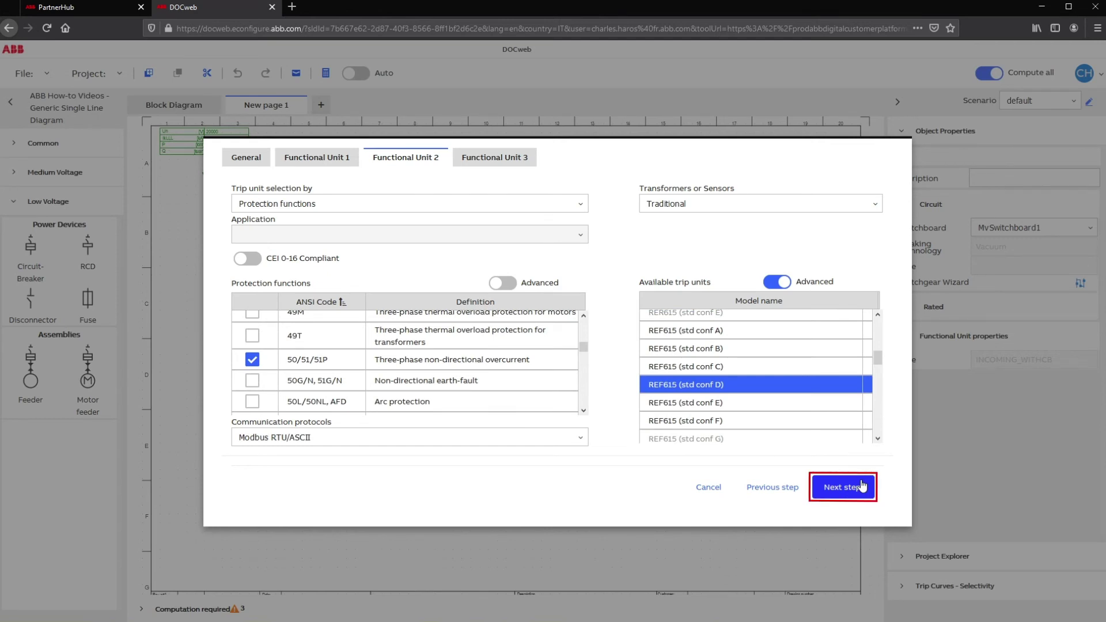
Step: On Functional Unit 3, select trip units by application: Bay control and measurement
{"action": "left_click", "coordinate": [863, 485]}
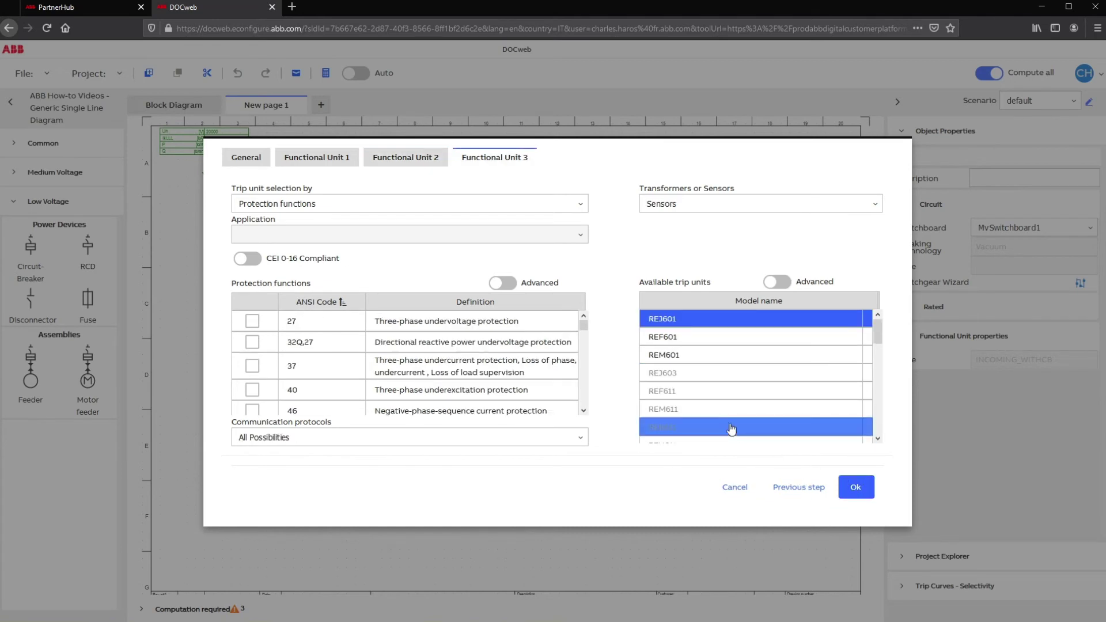
{"action": "left_click", "coordinate": [589, 208]}
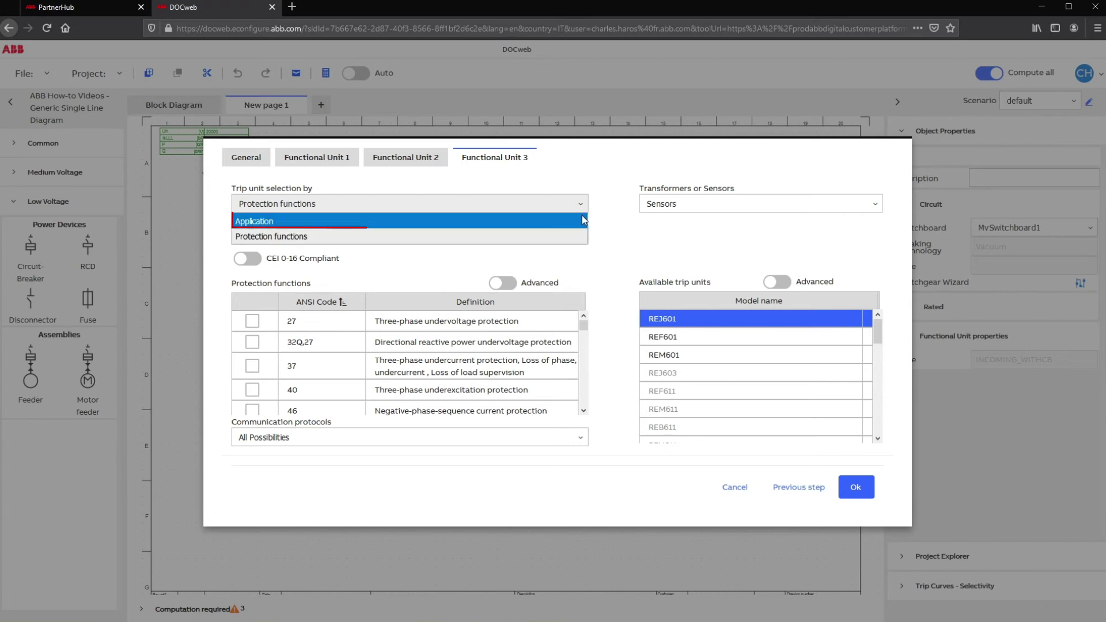
{"action": "left_click", "coordinate": [582, 221]}
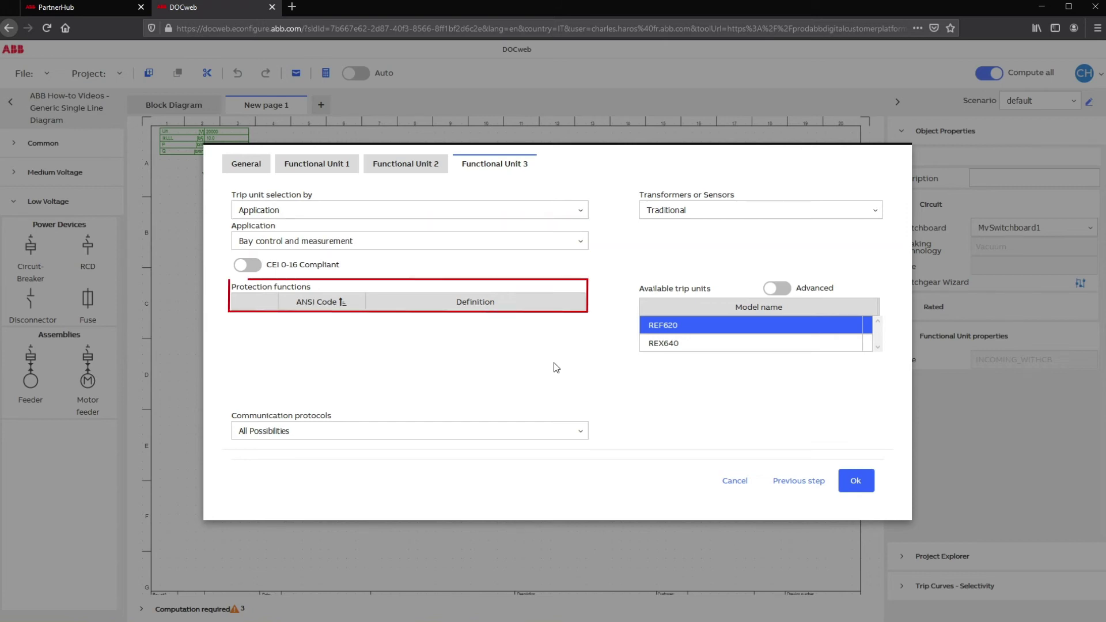
{"action": "left_click", "coordinate": [589, 242]}
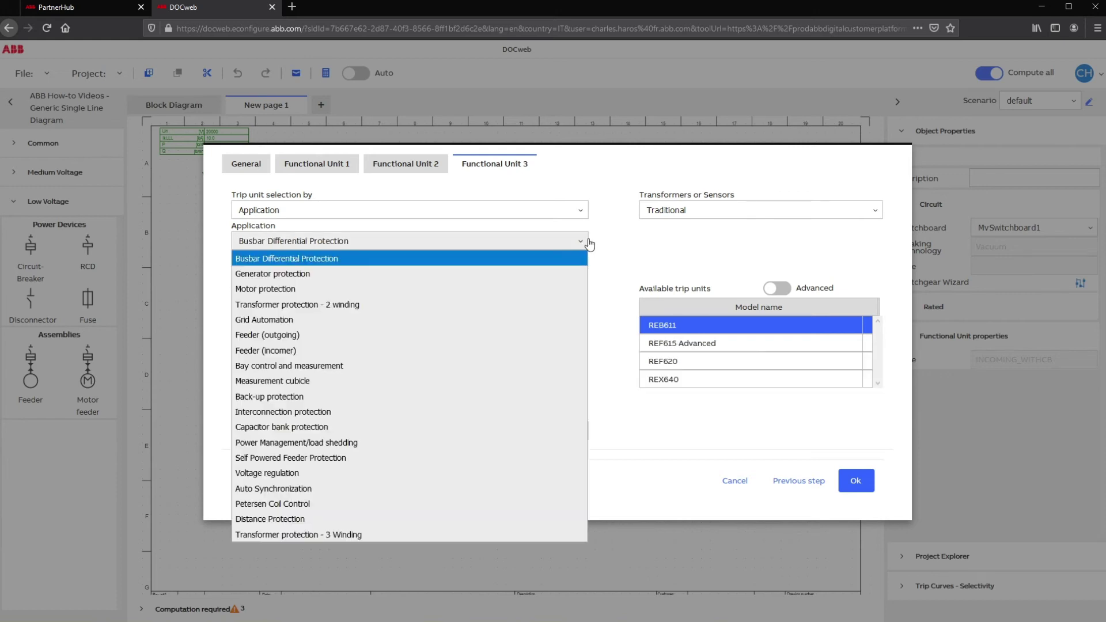
{"action": "left_click", "coordinate": [552, 364]}
Step: Set Modbus RTU/ASCII protocol and Sensors, then confirm the wizard to draw the panels
{"action": "left_click", "coordinate": [580, 430]}
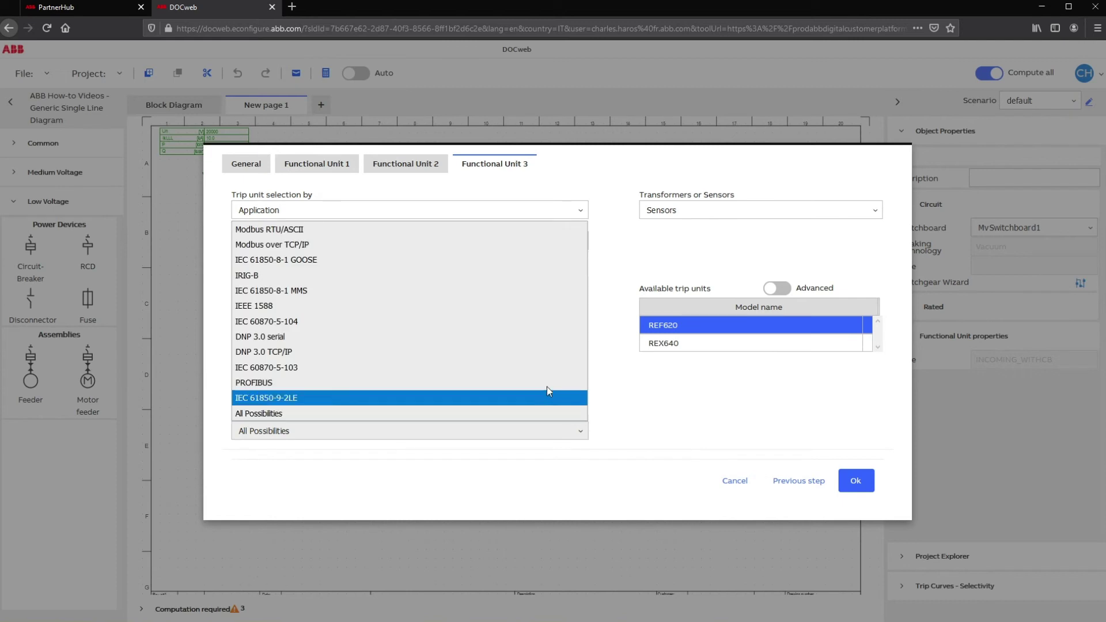
{"action": "left_click", "coordinate": [462, 230]}
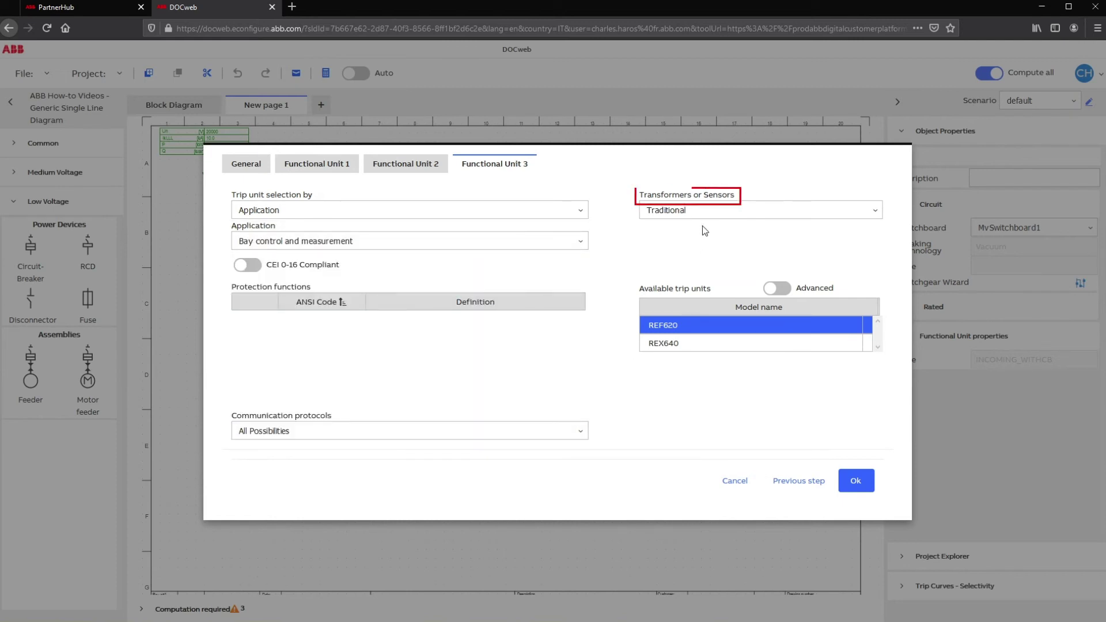
{"action": "left_click", "coordinate": [717, 213]}
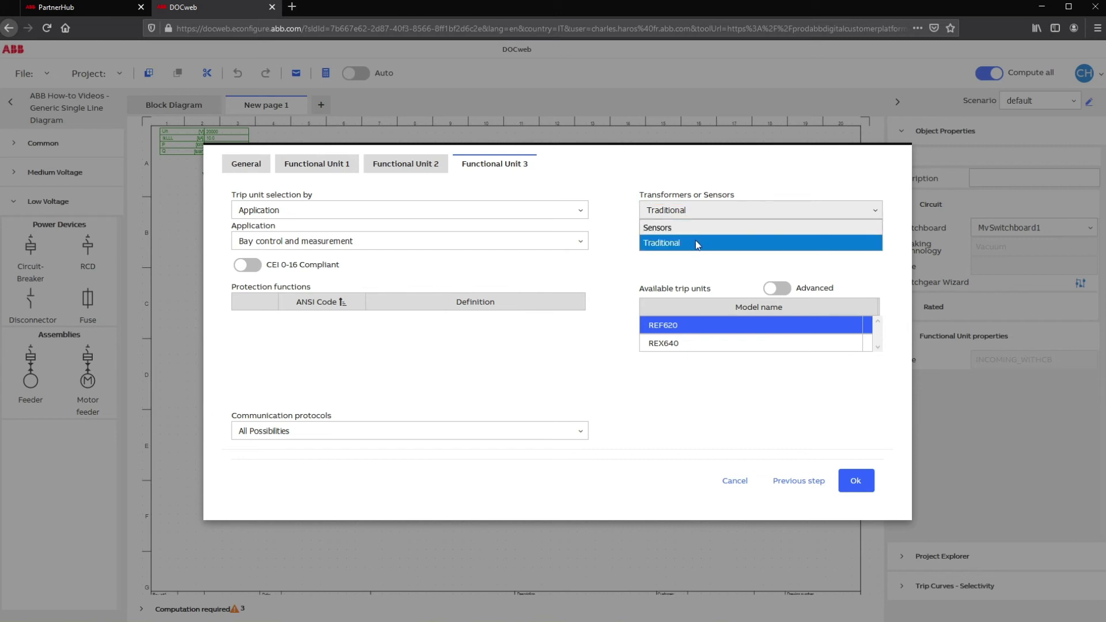
{"action": "left_click", "coordinate": [699, 232]}
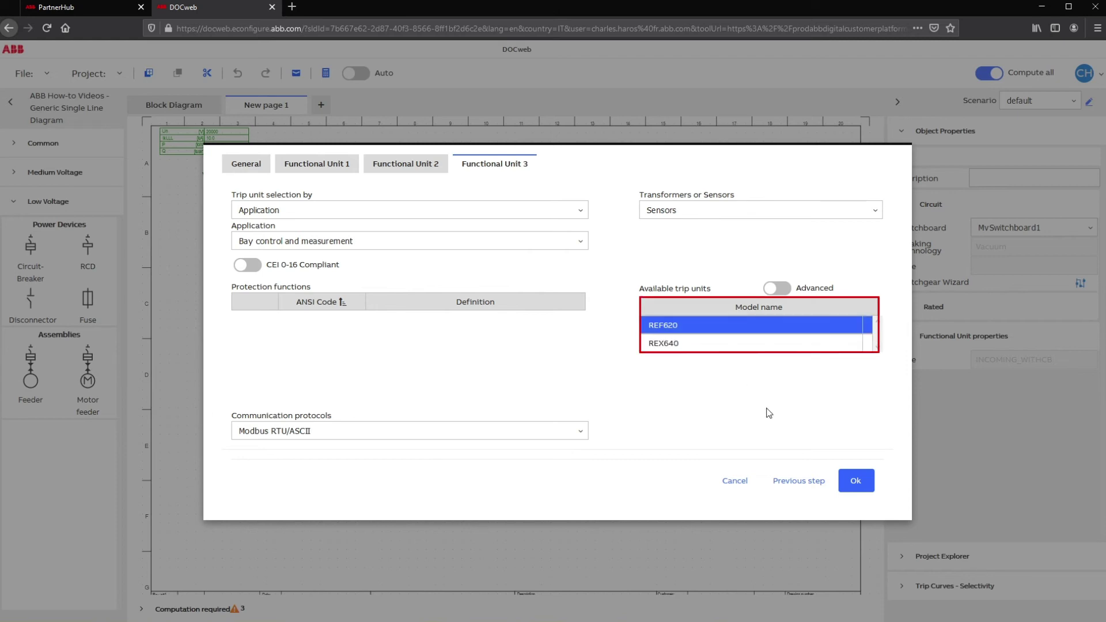
{"action": "left_click", "coordinate": [862, 484]}
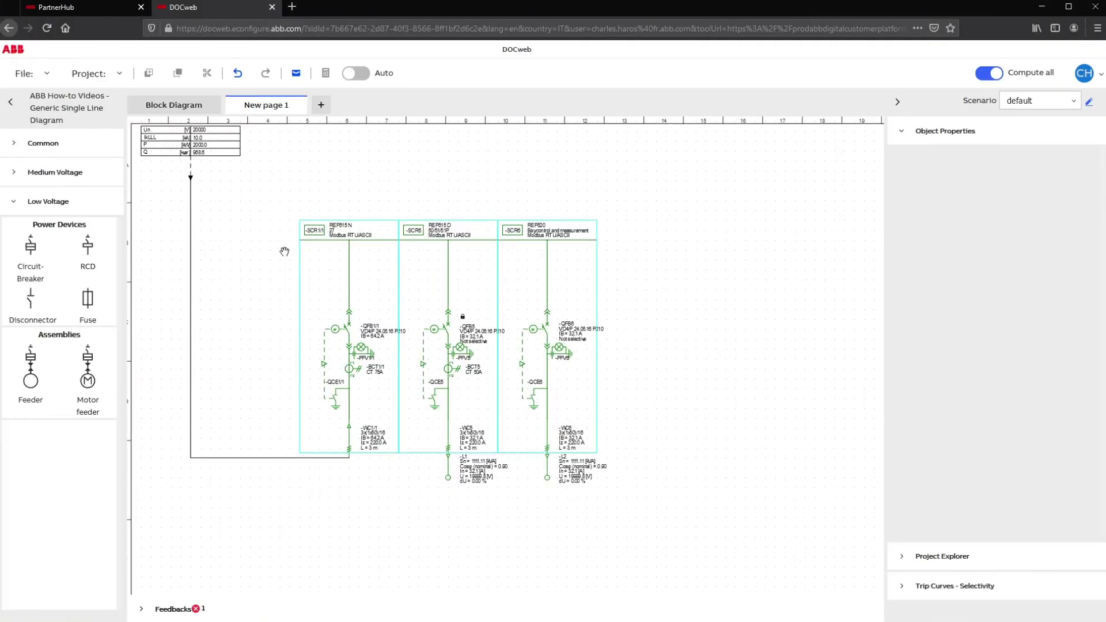
Step: Zoom in and nudge the diagram view to inspect the relay header row
{"action": "scroll", "coordinate": [285, 252], "scroll_direction": "up", "scroll_amount": 2}
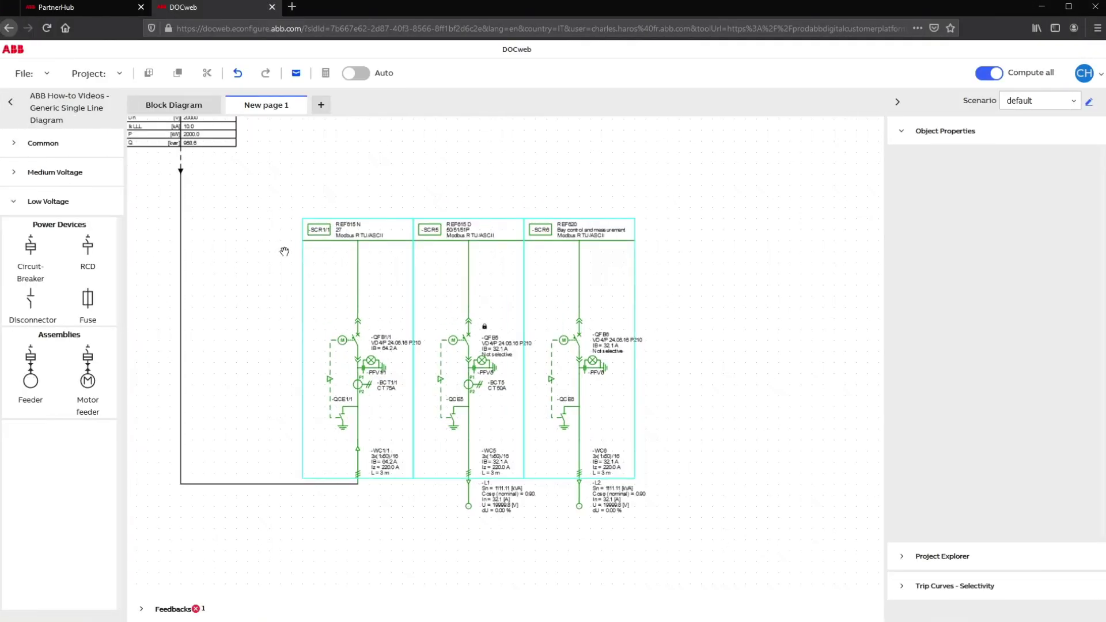
{"action": "scroll", "coordinate": [285, 252], "scroll_direction": "up", "scroll_amount": 1}
{"action": "scroll", "coordinate": [284, 252], "scroll_direction": "up", "scroll_amount": 1}
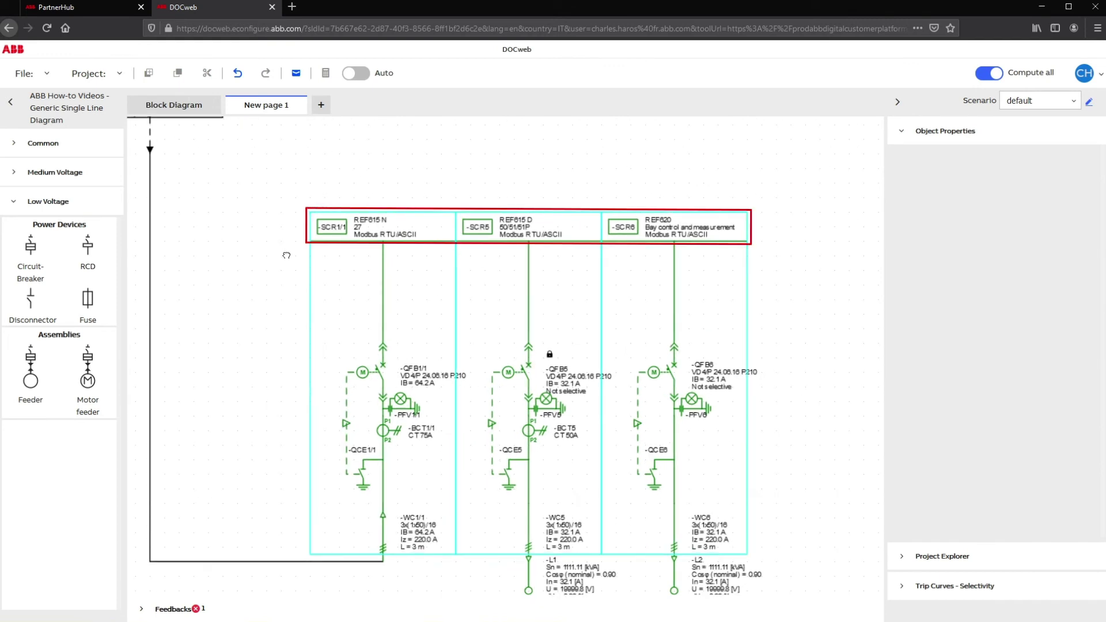
{"action": "left_click_drag", "start_coordinate": [286, 255], "coordinate": [288, 263]}
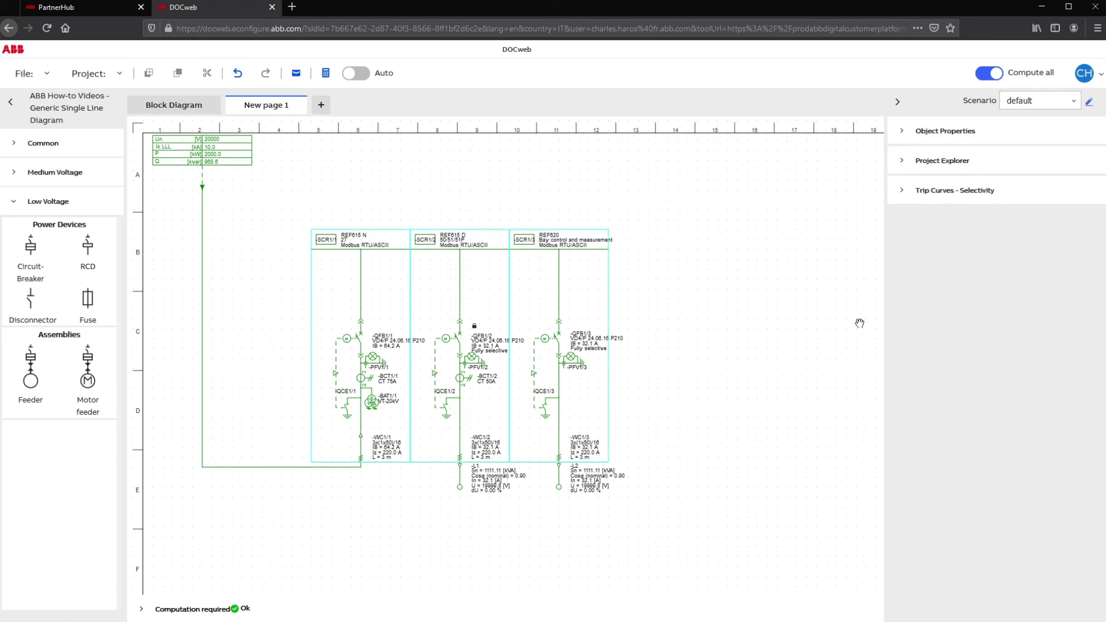
Step: Select the first panel and confirm VT-20kV stays as its voltage transformer
{"action": "left_click", "coordinate": [372, 298]}
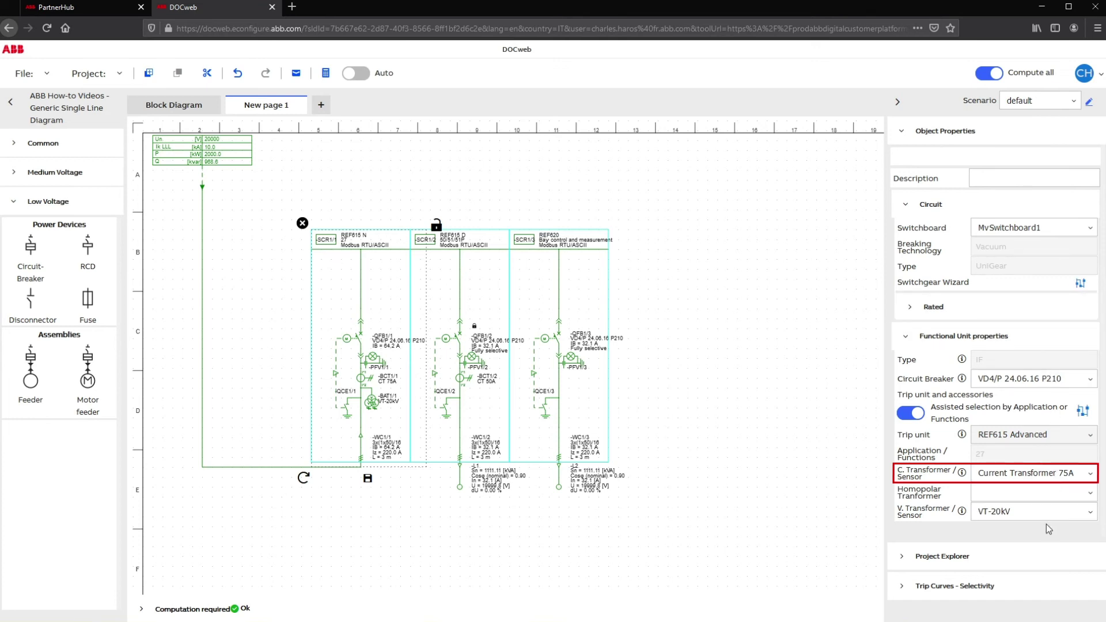
{"action": "left_click", "coordinate": [945, 586]}
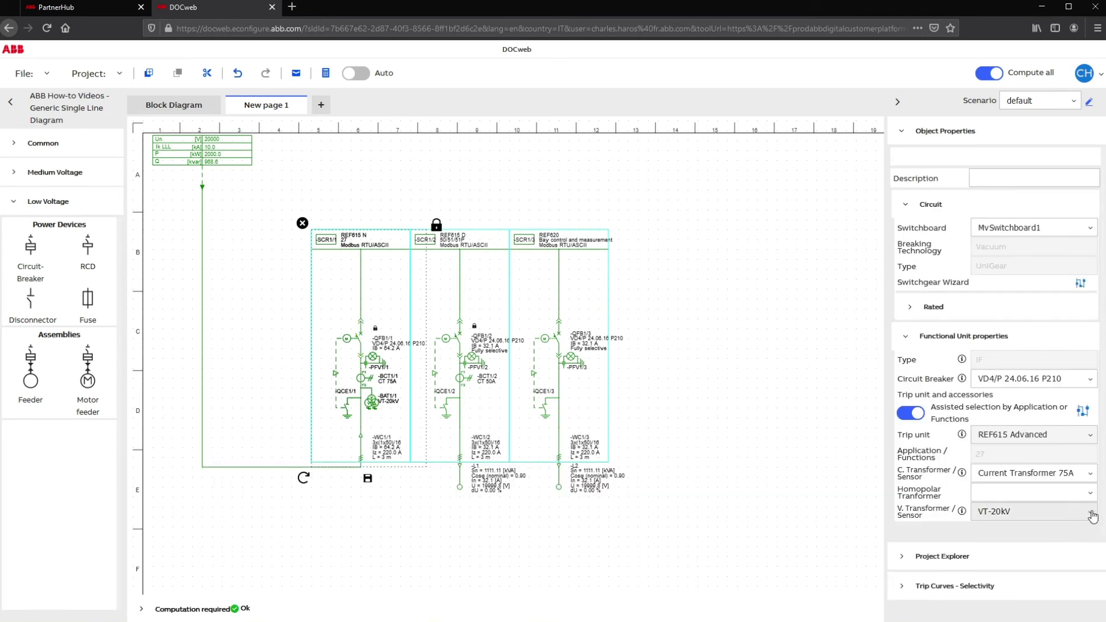
{"action": "left_click", "coordinate": [1091, 513]}
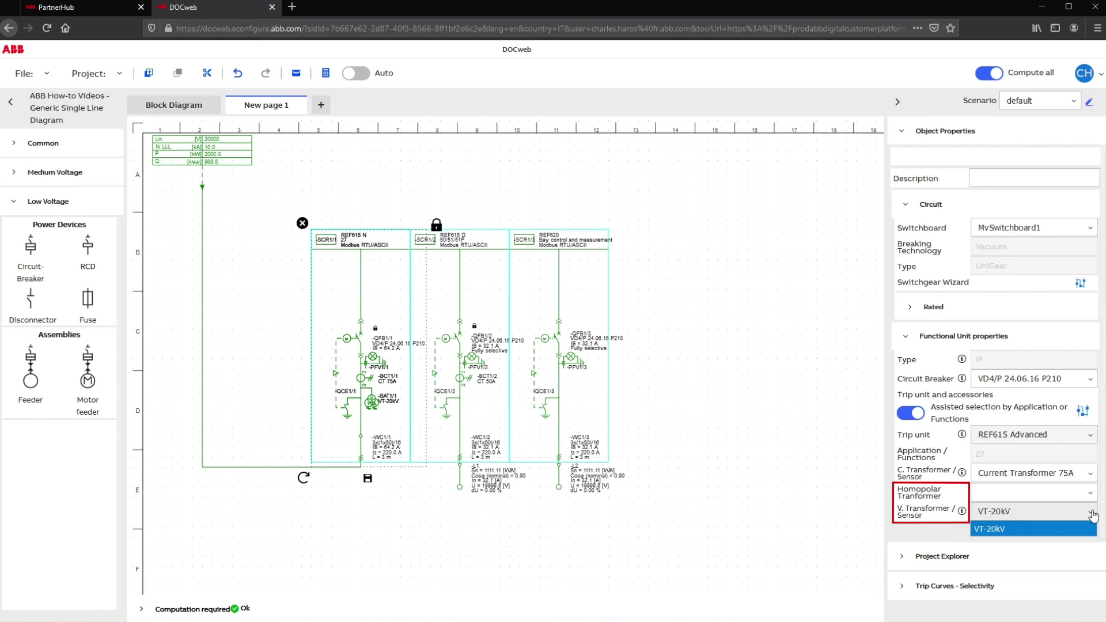
{"action": "left_click", "coordinate": [1093, 515]}
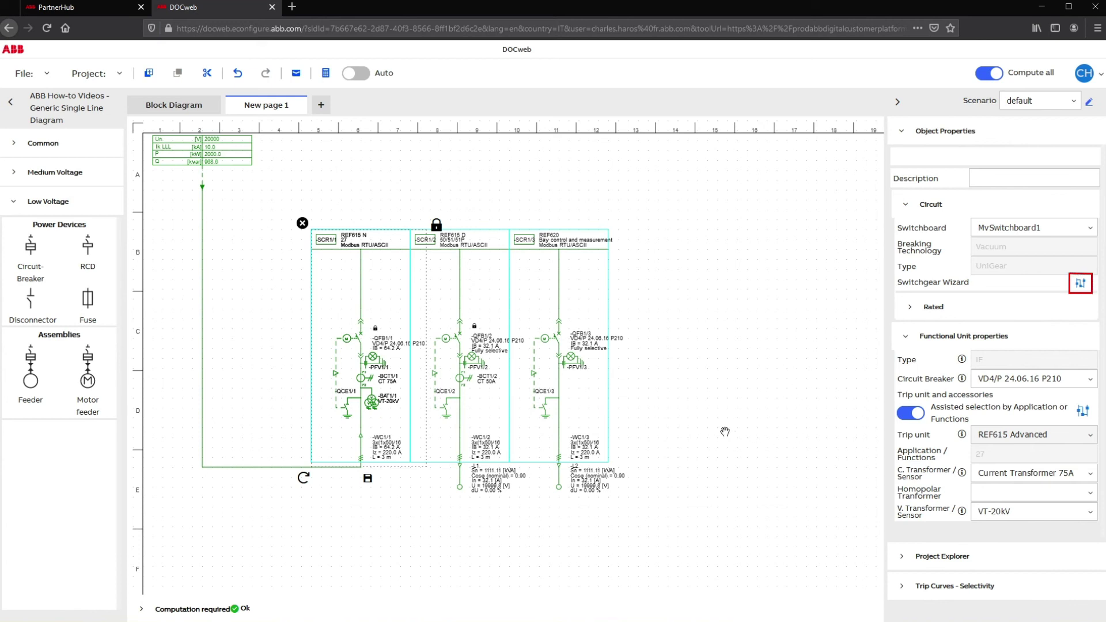
Step: Check the second panel's trip unit selection, then launch the Switchgear Wizard from the first panel
{"action": "left_click", "coordinate": [501, 293]}
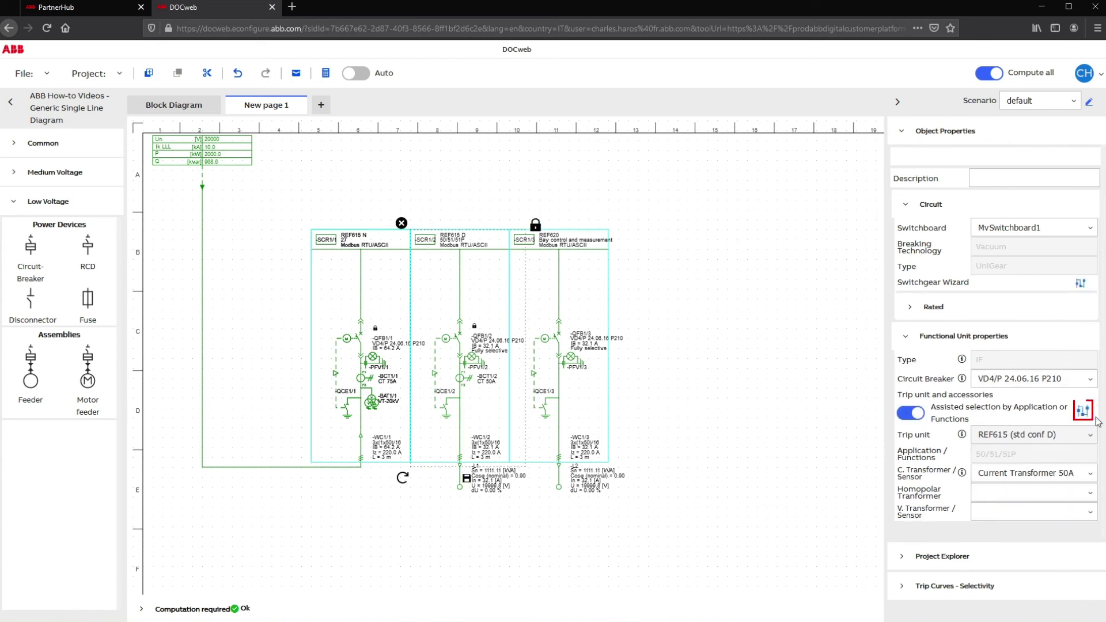
{"action": "left_click", "coordinate": [1083, 411]}
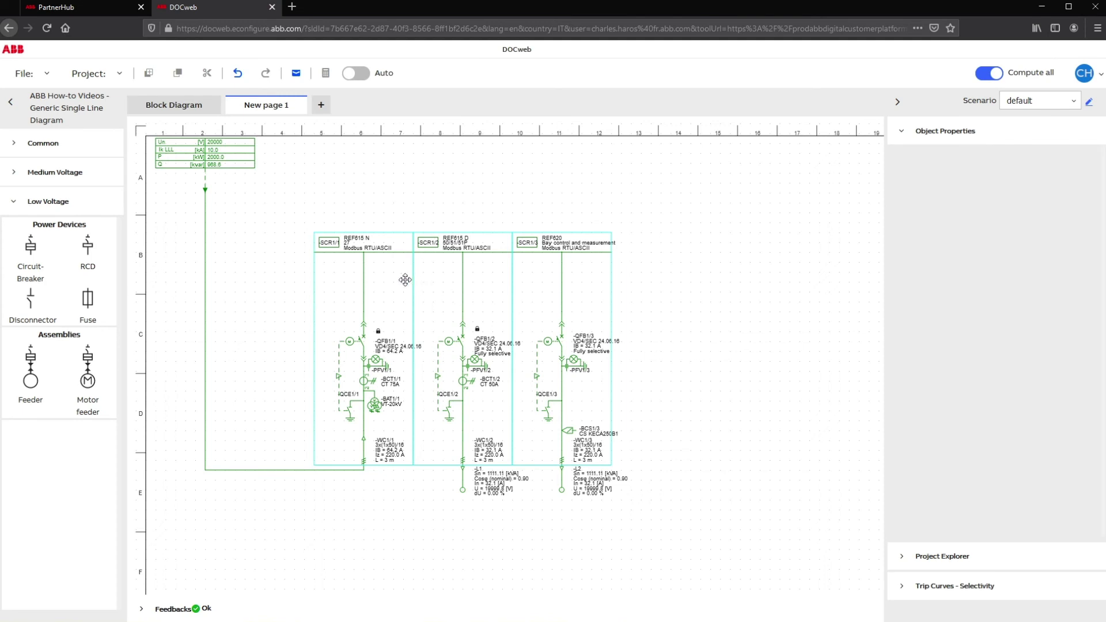
{"action": "left_click", "coordinate": [402, 279]}
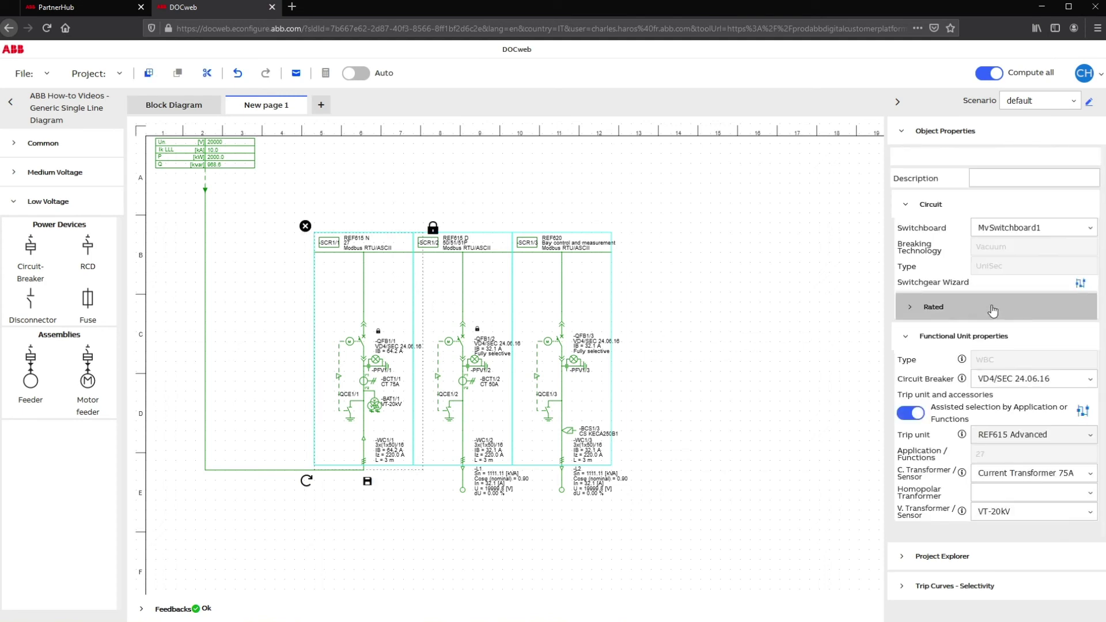
{"action": "left_click", "coordinate": [1083, 284]}
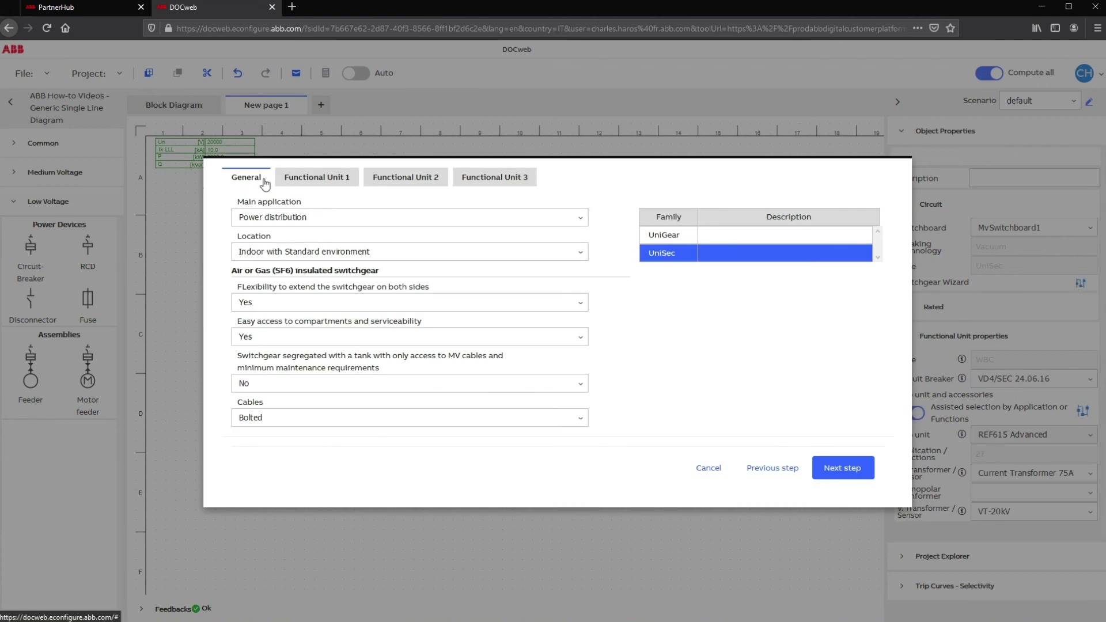
Step: Switch the switchboard family to UniGear and confirm Functional Units 1–3 unchanged
{"action": "left_click", "coordinate": [701, 240]}
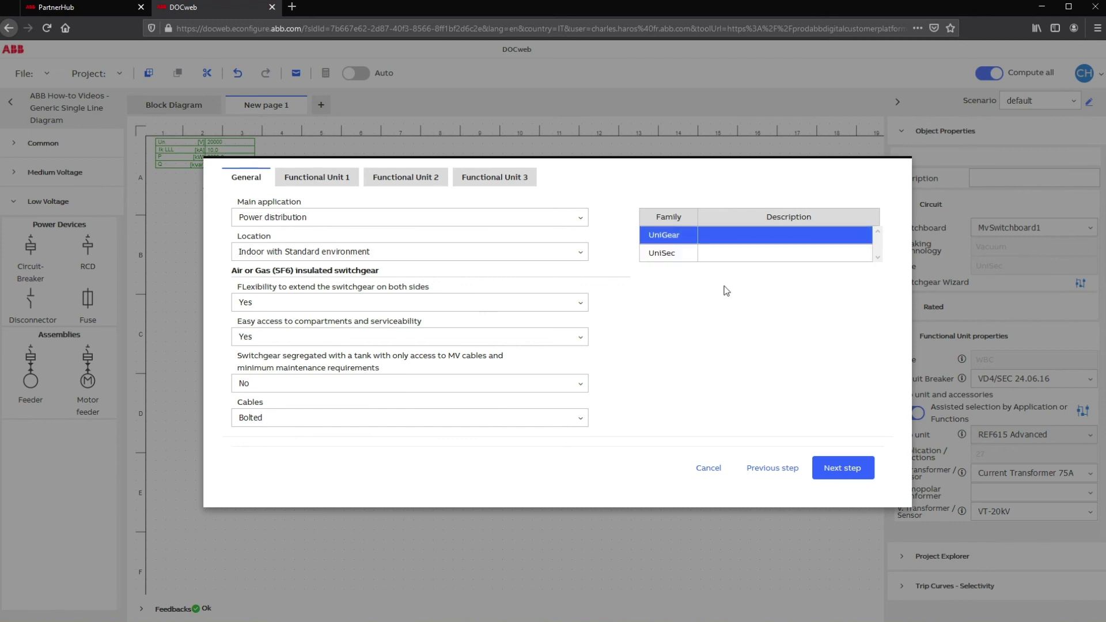
{"action": "left_click", "coordinate": [851, 468]}
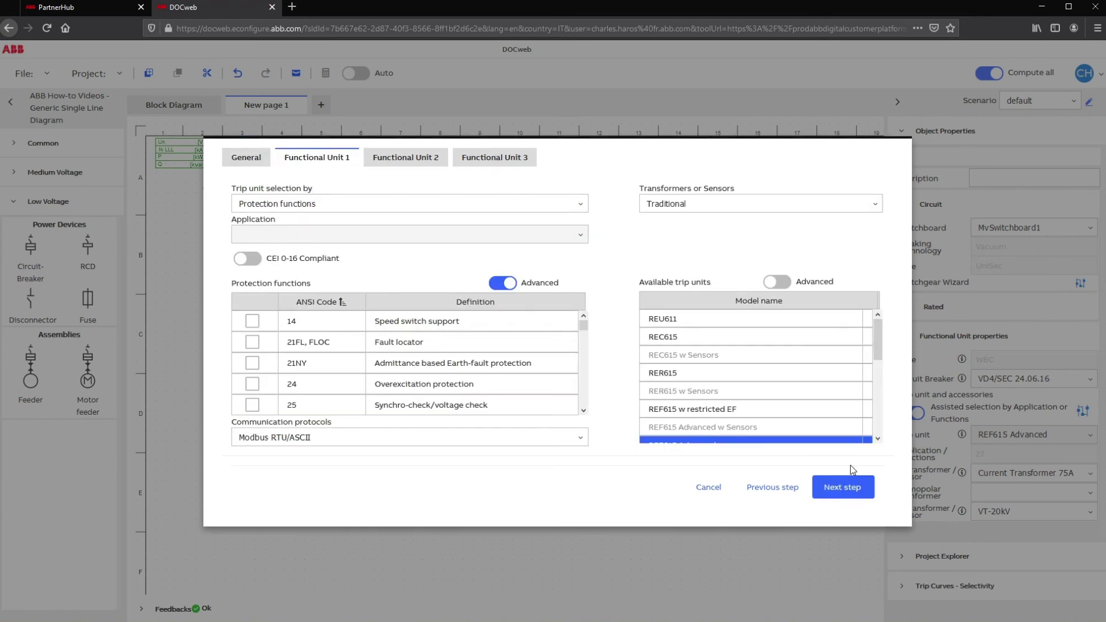
{"action": "scroll", "coordinate": [846, 374], "scroll_direction": "down", "scroll_amount": 2}
{"action": "left_click", "coordinate": [852, 491]}
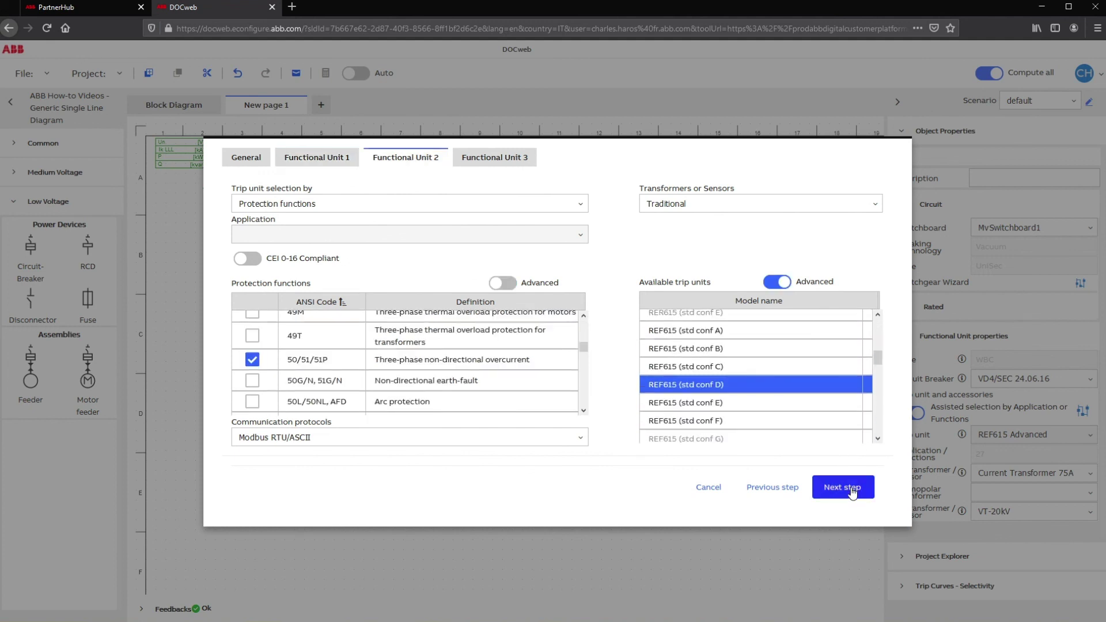
{"action": "left_click", "coordinate": [849, 490]}
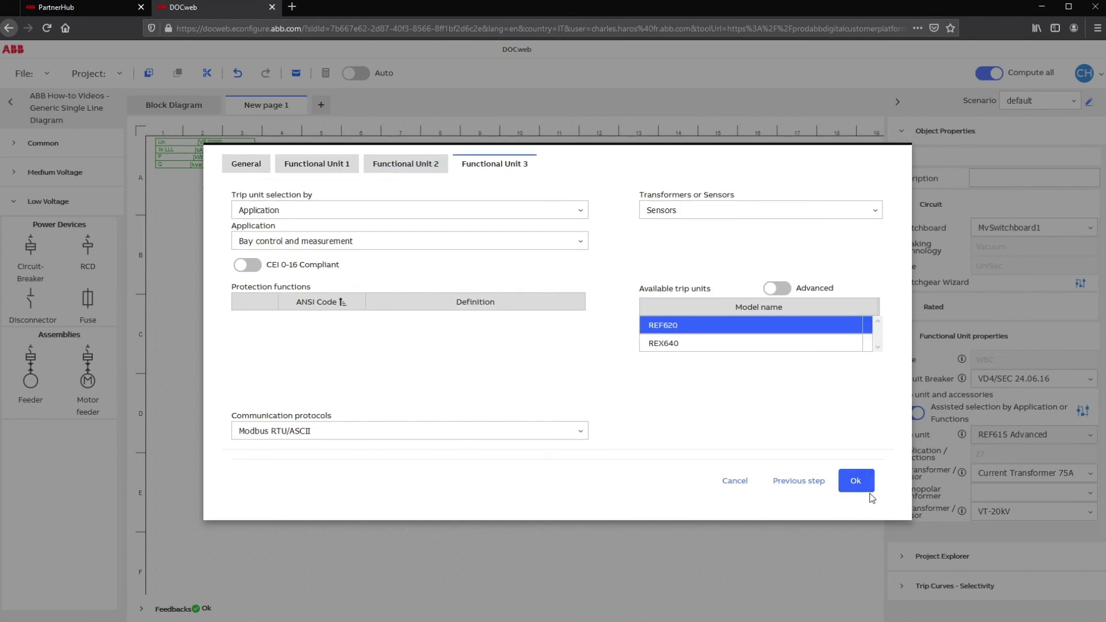
{"action": "left_click", "coordinate": [856, 482]}
Step: Keep VT-20kV and 75A transformers, add a To 30A homopolar transformer, and disable assisted trip selection
{"action": "left_click", "coordinate": [1024, 519]}
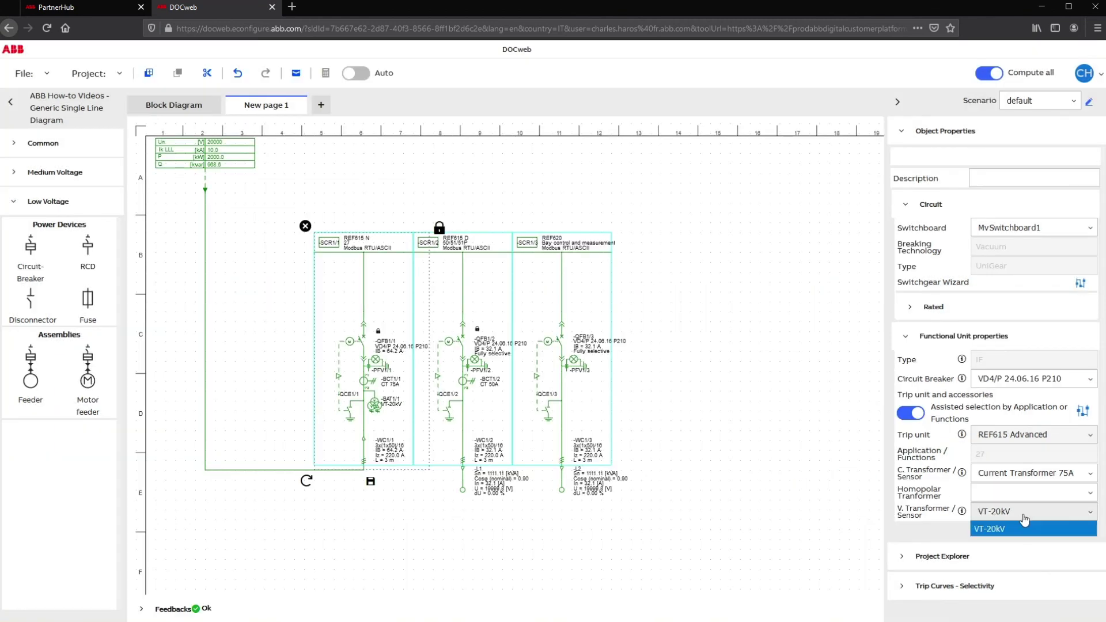
{"action": "left_click", "coordinate": [1024, 519]}
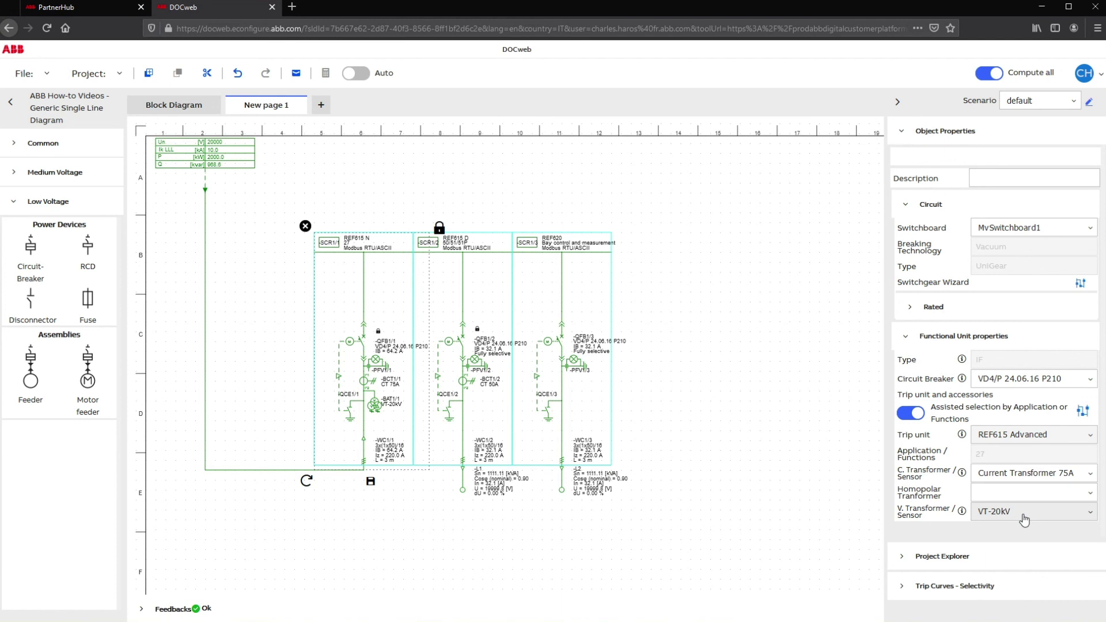
{"action": "left_click", "coordinate": [1051, 475]}
{"action": "left_click", "coordinate": [1052, 474]}
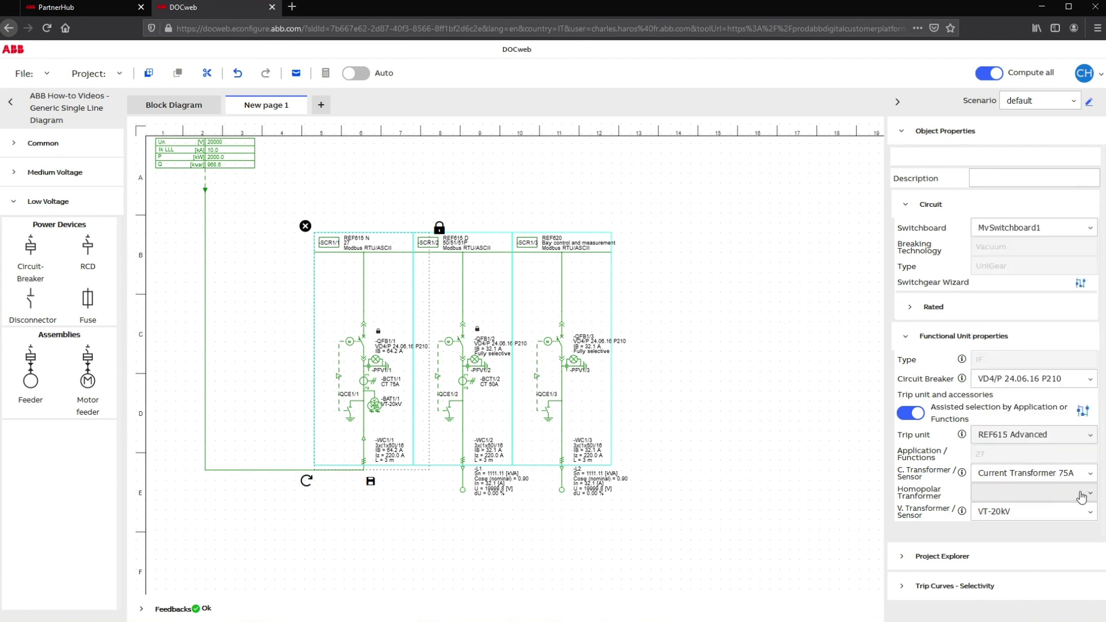
{"action": "left_click", "coordinate": [1075, 494]}
{"action": "left_click", "coordinate": [1073, 509]}
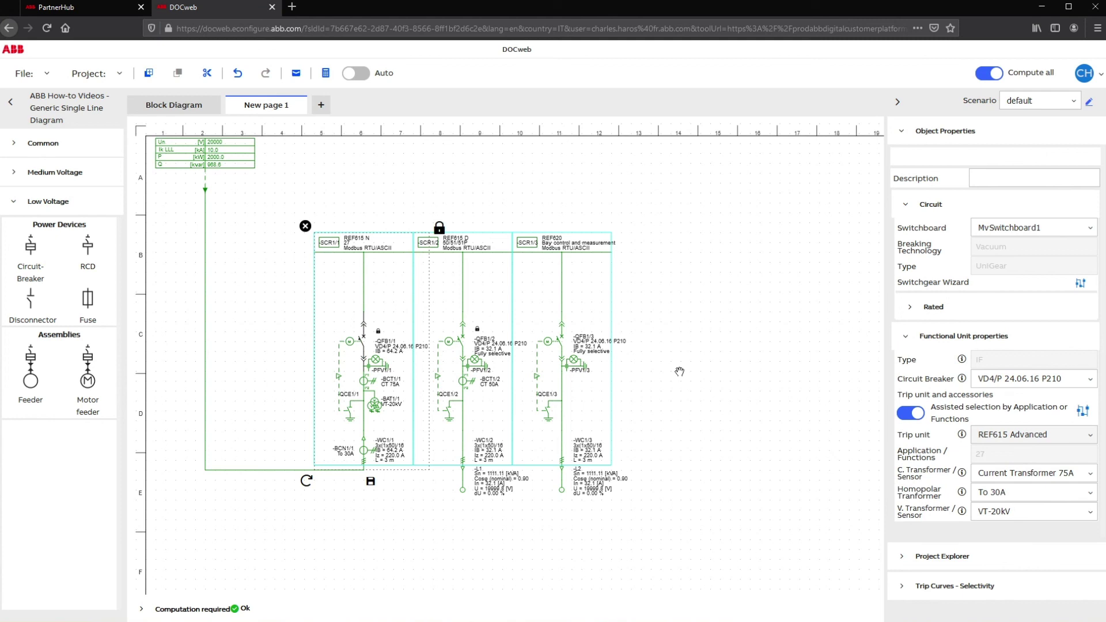
{"action": "left_click", "coordinate": [912, 415]}
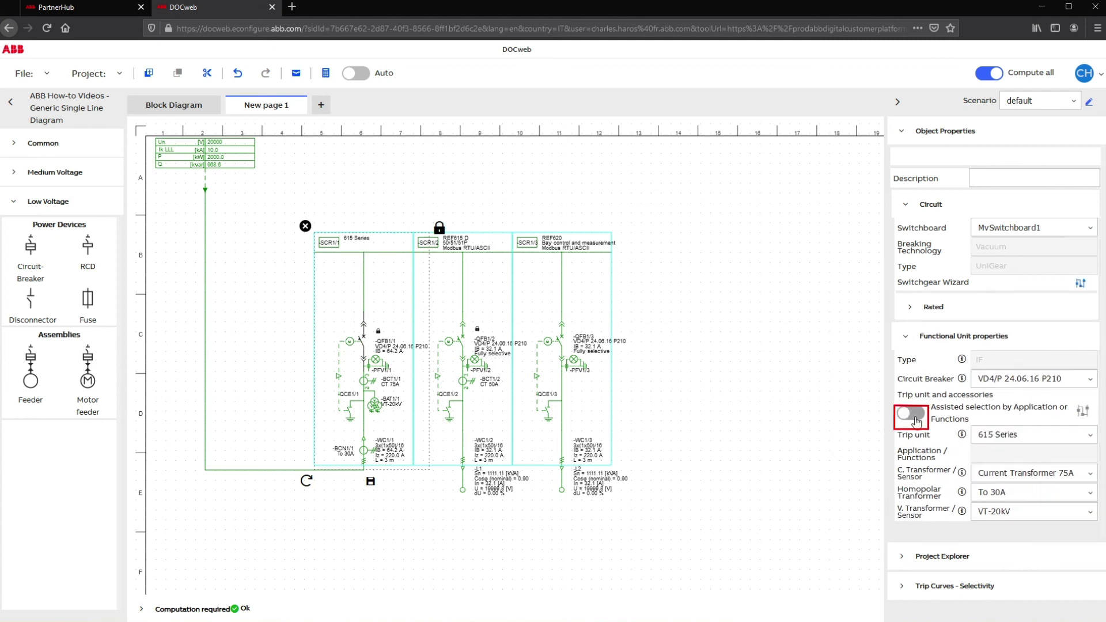
{"action": "left_click", "coordinate": [1065, 436]}
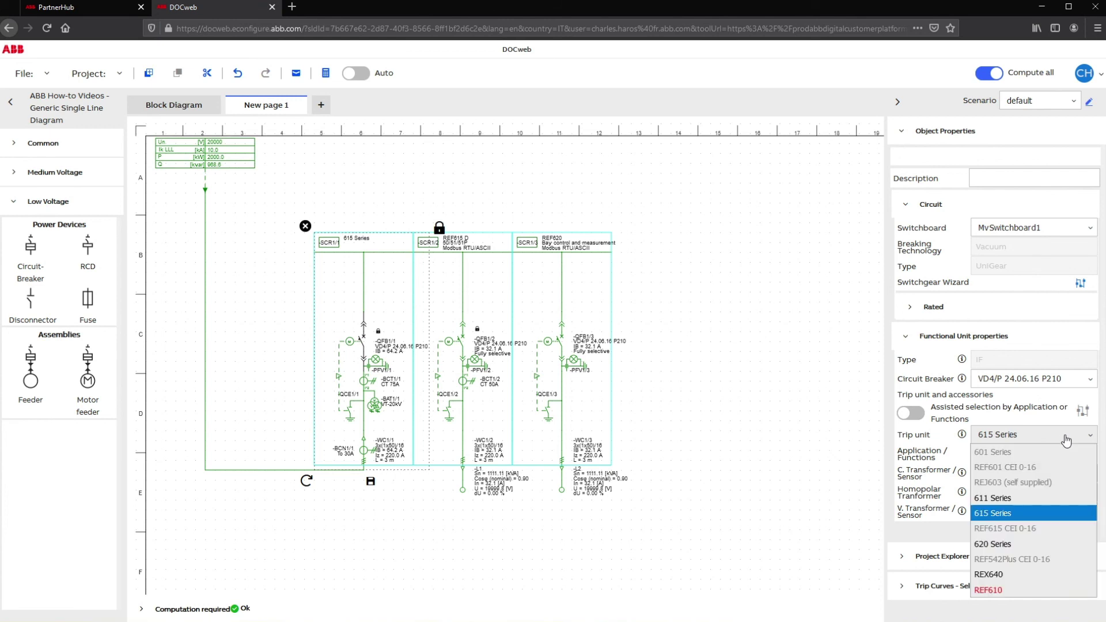